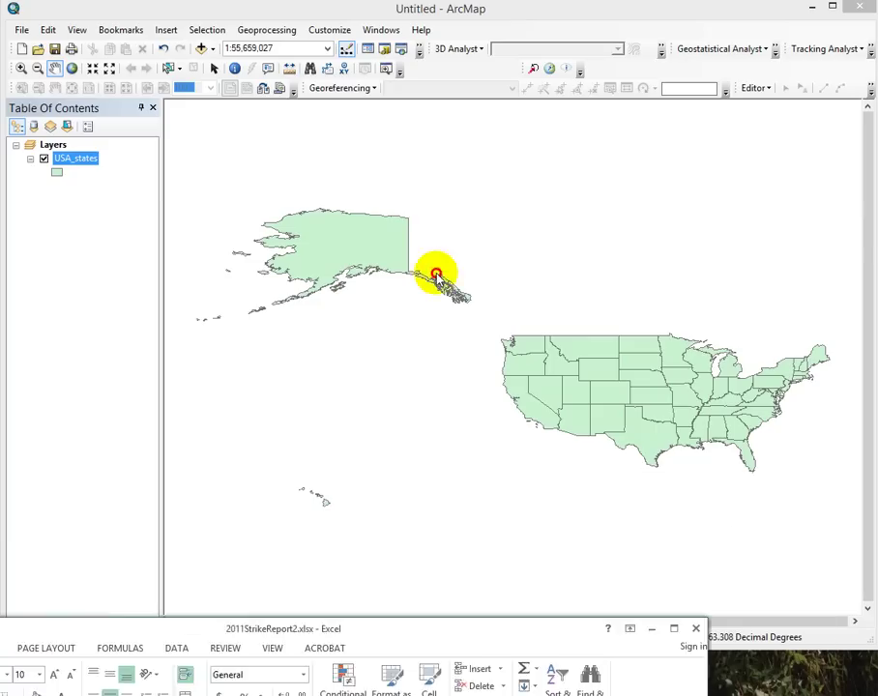
Bring the 2011StrikeReport2.xlsx workbook in Excel into full view and enter the header birdstrike_count in cell F1.
{"action": "left_click_drag", "start_coordinate": [479, 605], "coordinate": [521, 21]}
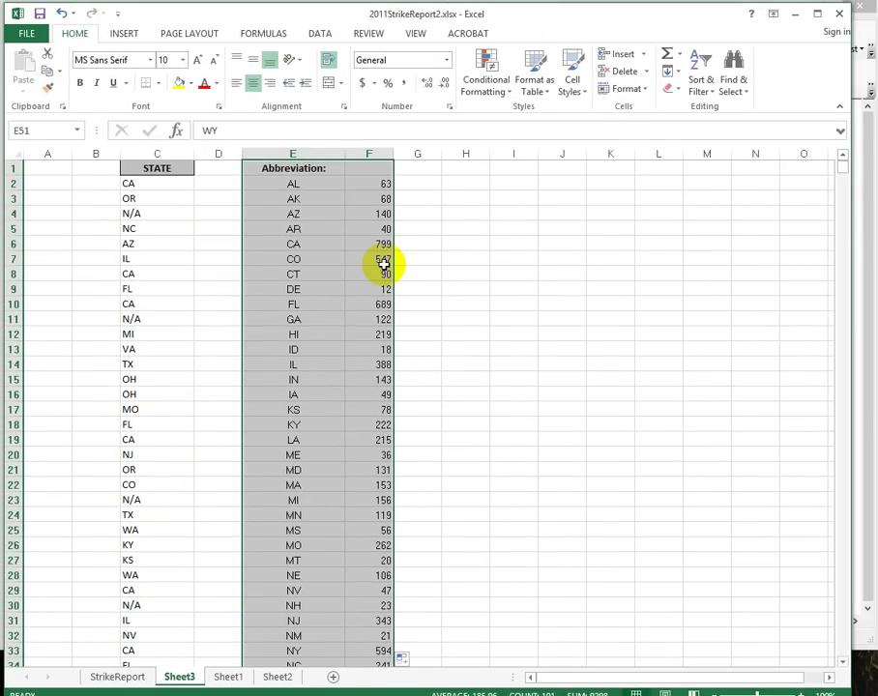
{"action": "left_click", "coordinate": [387, 184]}
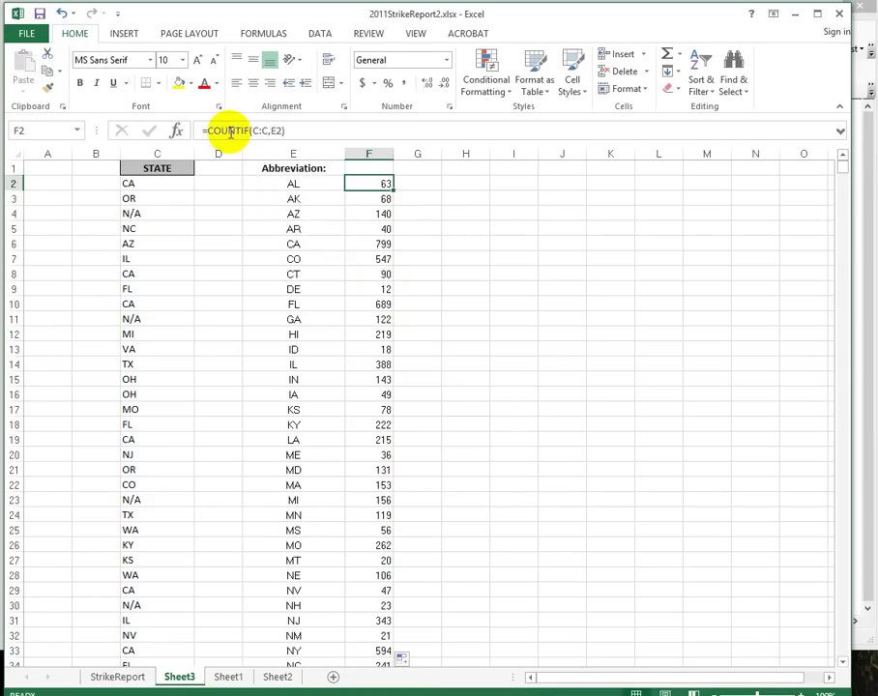
{"action": "left_click", "coordinate": [364, 169]}
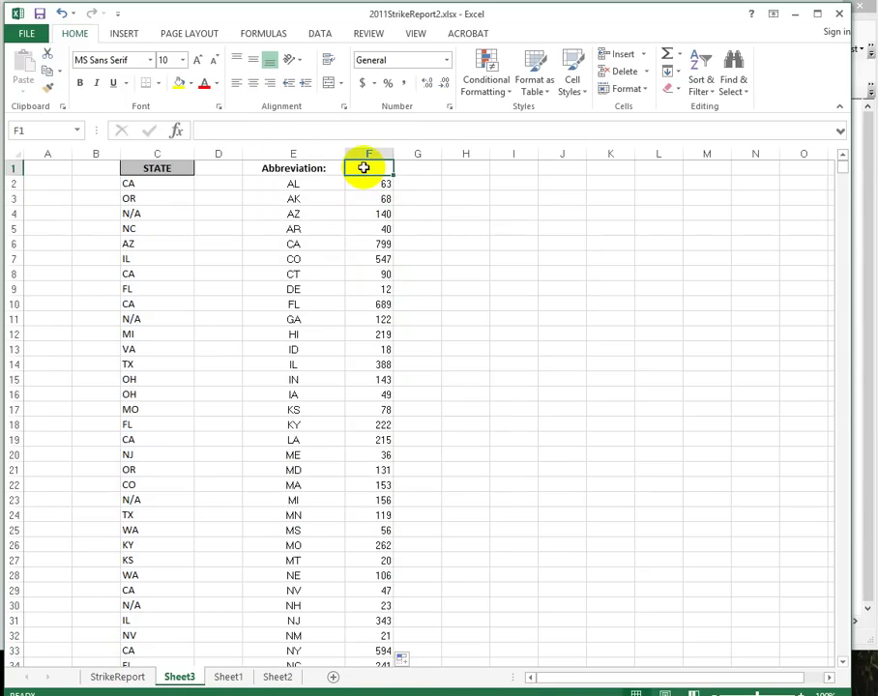
{"action": "type", "text": "birdstrike_count"}
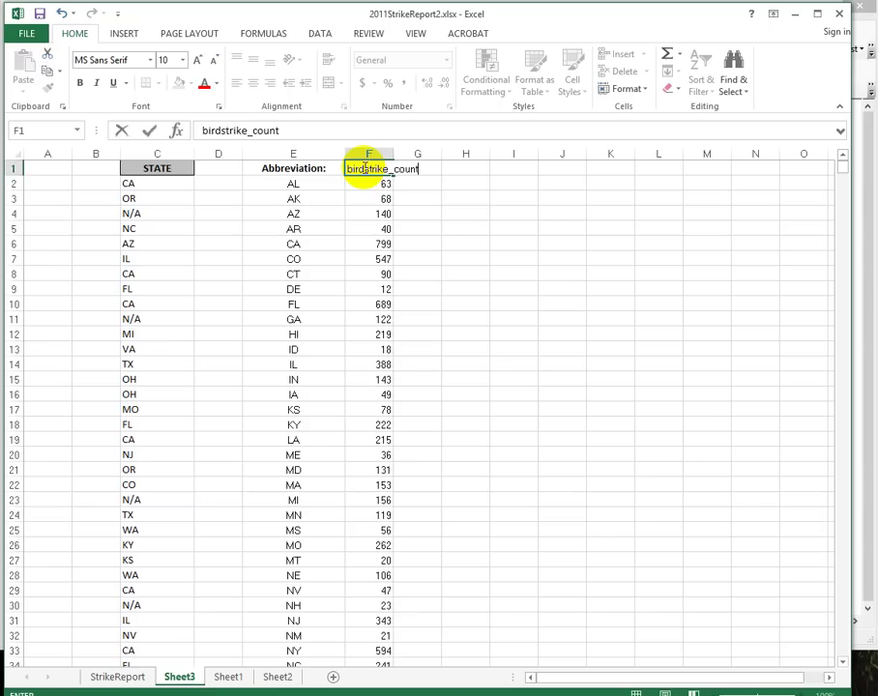
{"action": "key", "text": "Return"}
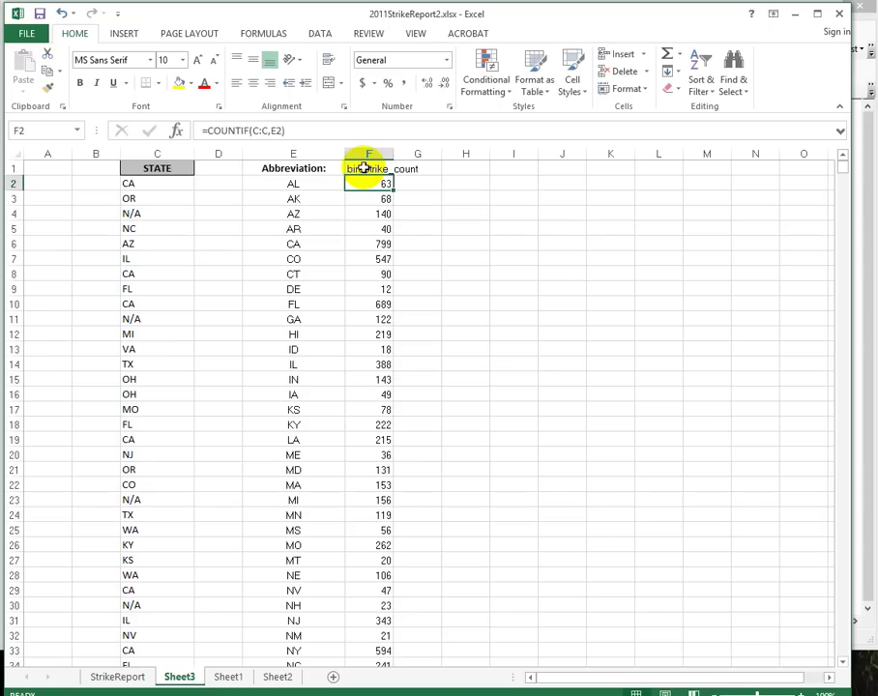
Change the header of the state abbreviation column in cell E1 to State.
{"action": "left_click", "coordinate": [300, 168]}
{"action": "type", "text": "S"}
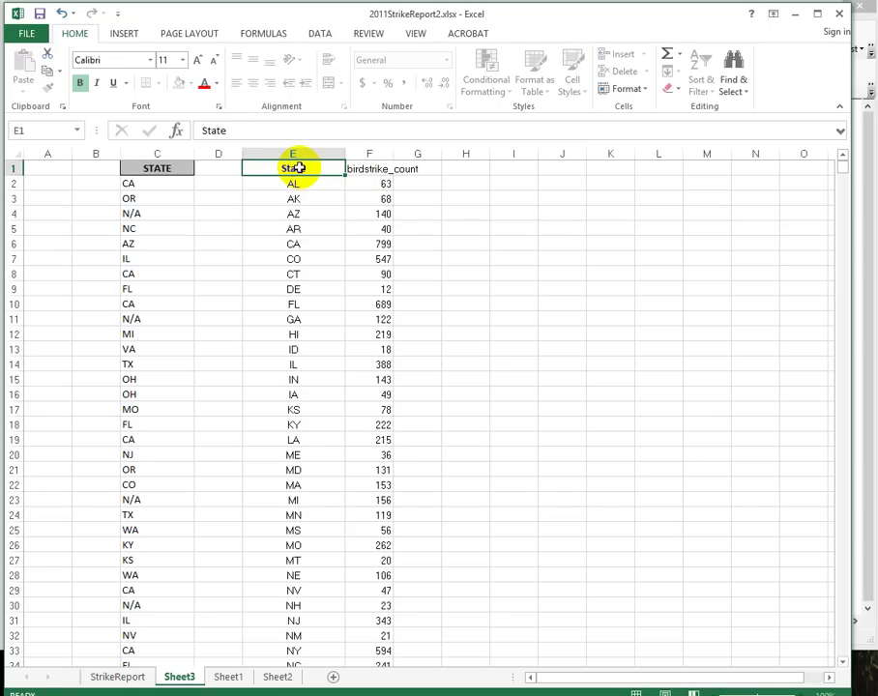
{"action": "type", "text": "tate"}
{"action": "key", "text": "Return"}
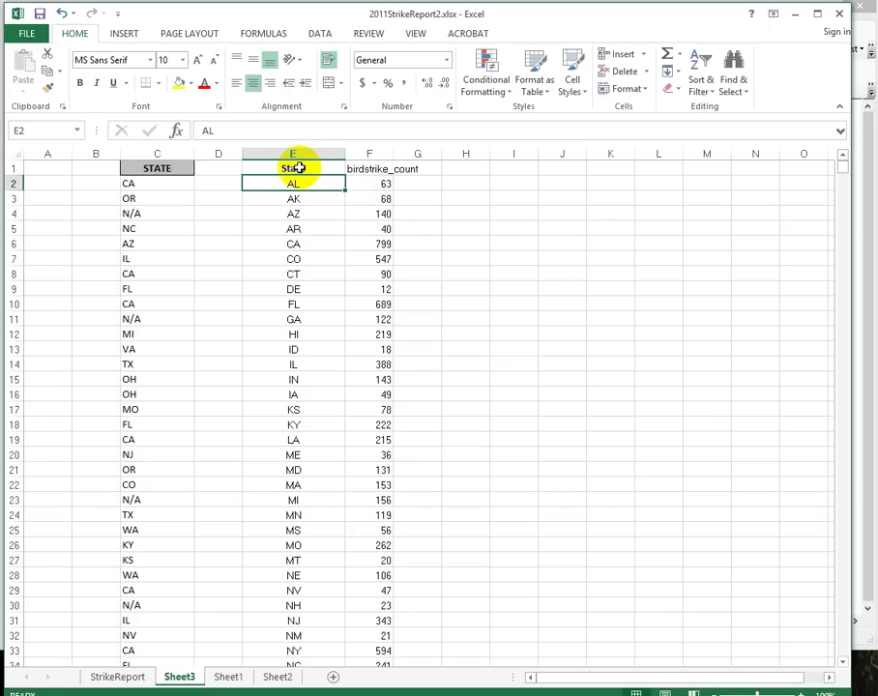
Make the birdstrike_count header bold and fit column F's width to its contents.
{"action": "double_click", "coordinate": [396, 149]}
{"action": "left_click", "coordinate": [358, 168]}
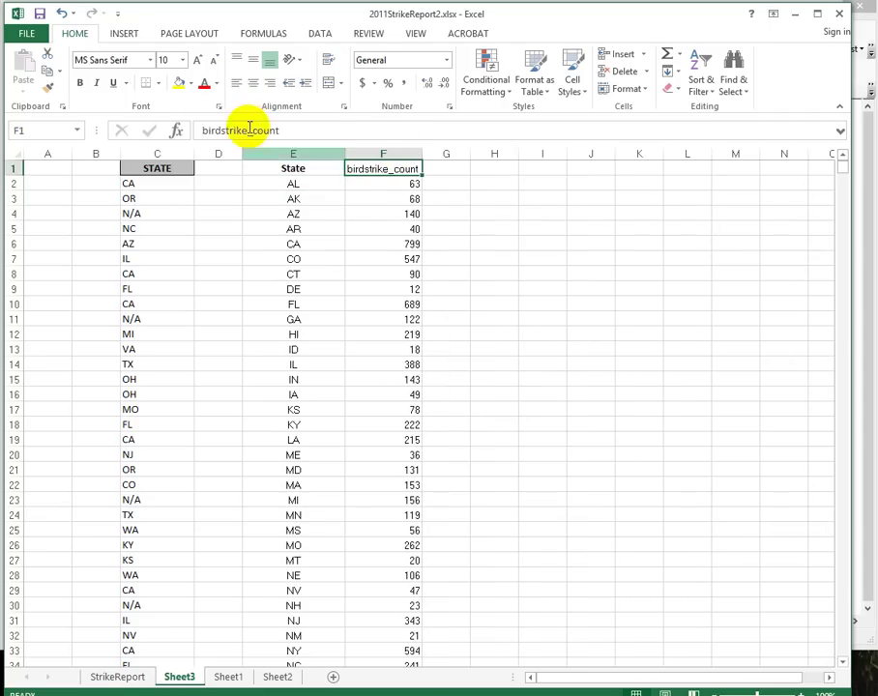
{"action": "left_click", "coordinate": [80, 82]}
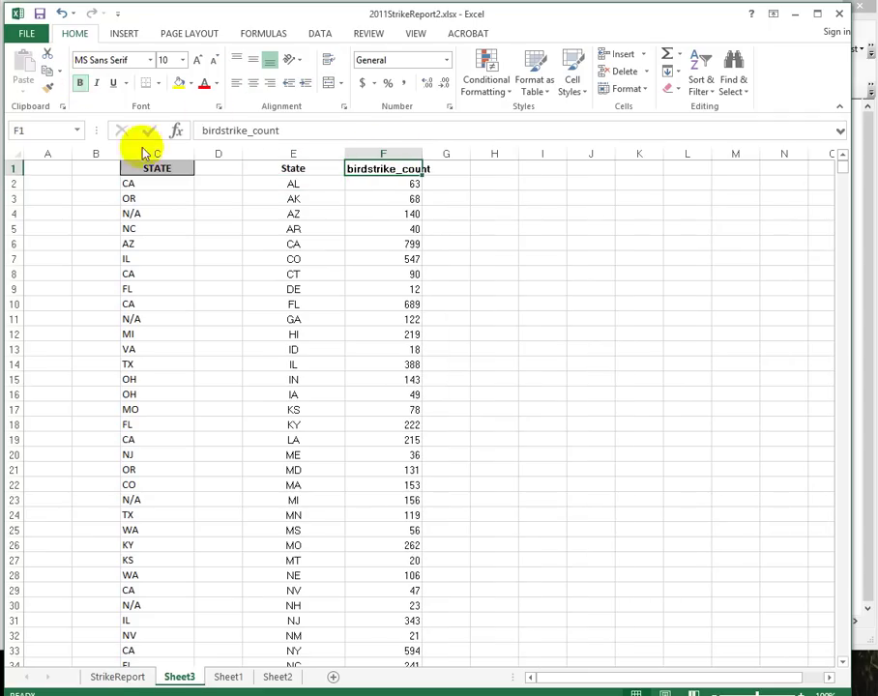
{"action": "left_click", "coordinate": [299, 170]}
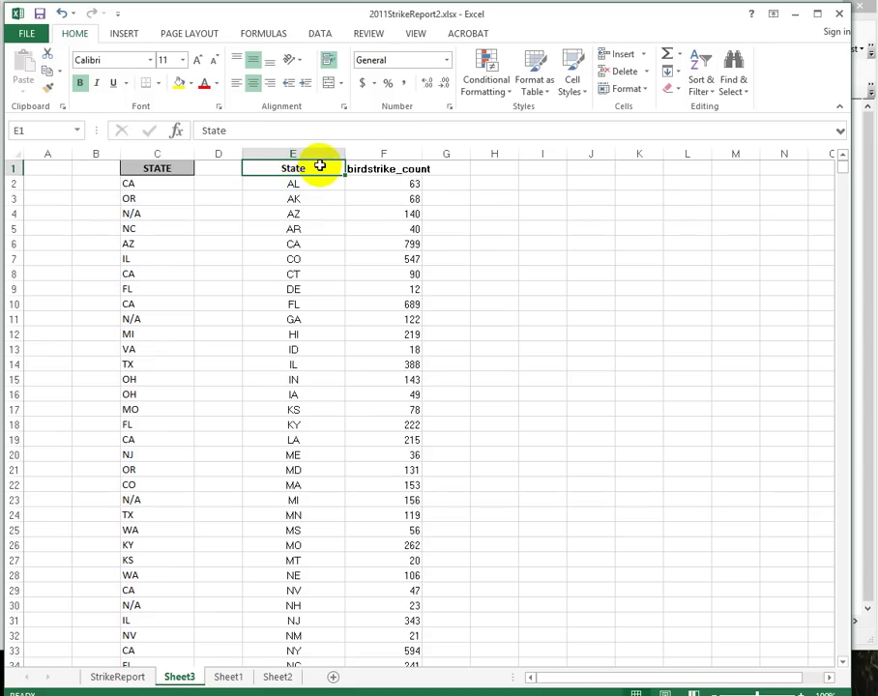
{"action": "left_click", "coordinate": [302, 198]}
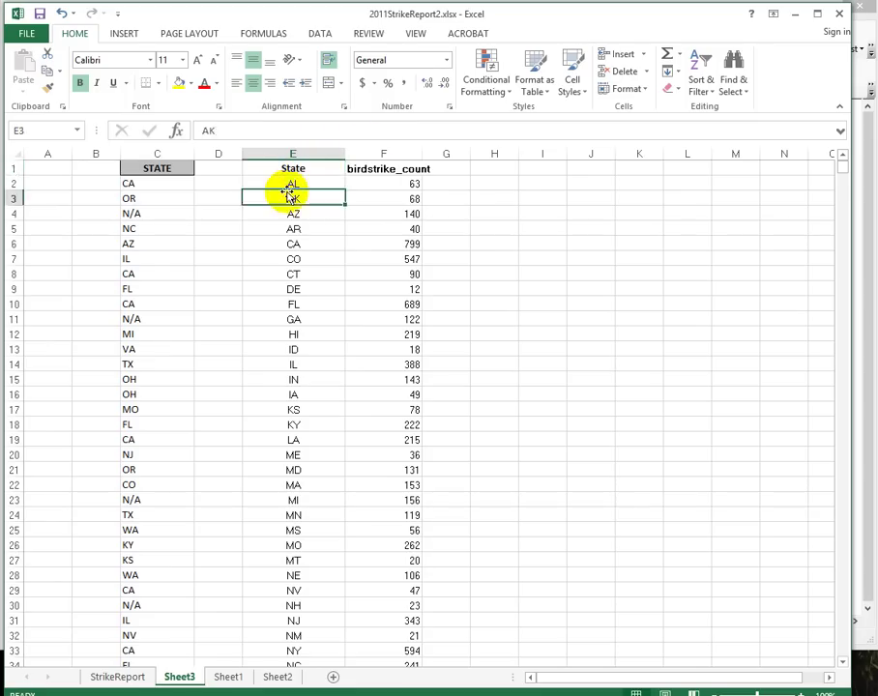
{"action": "double_click", "coordinate": [423, 152]}
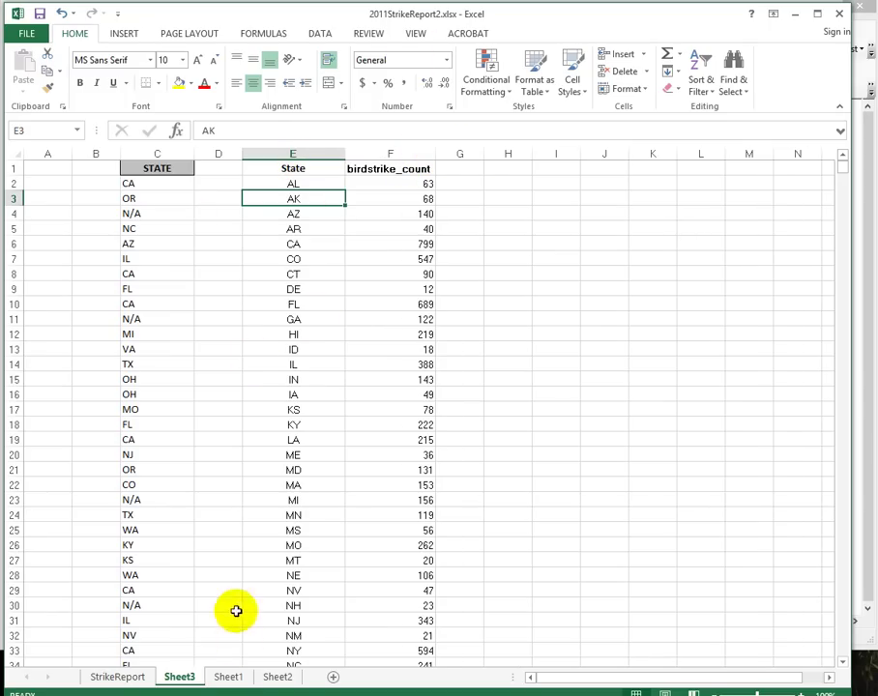
Look through the StrikeReport, Sheet1 and Sheet2 worksheets and return to Sheet3.
{"action": "left_click", "coordinate": [124, 678]}
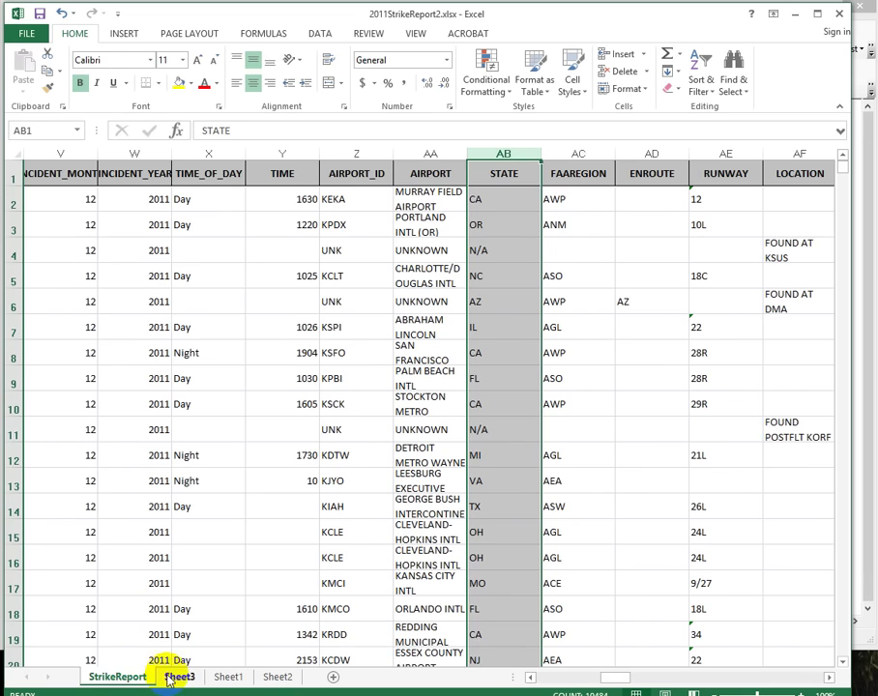
{"action": "left_click", "coordinate": [178, 678]}
{"action": "left_click", "coordinate": [229, 678]}
{"action": "left_click", "coordinate": [267, 680]}
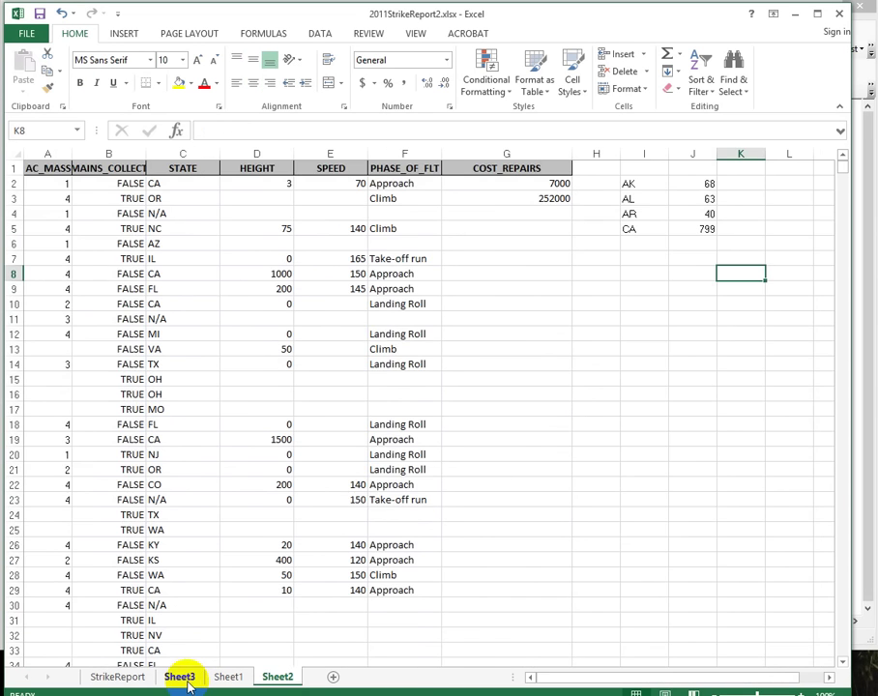
{"action": "left_click", "coordinate": [180, 678]}
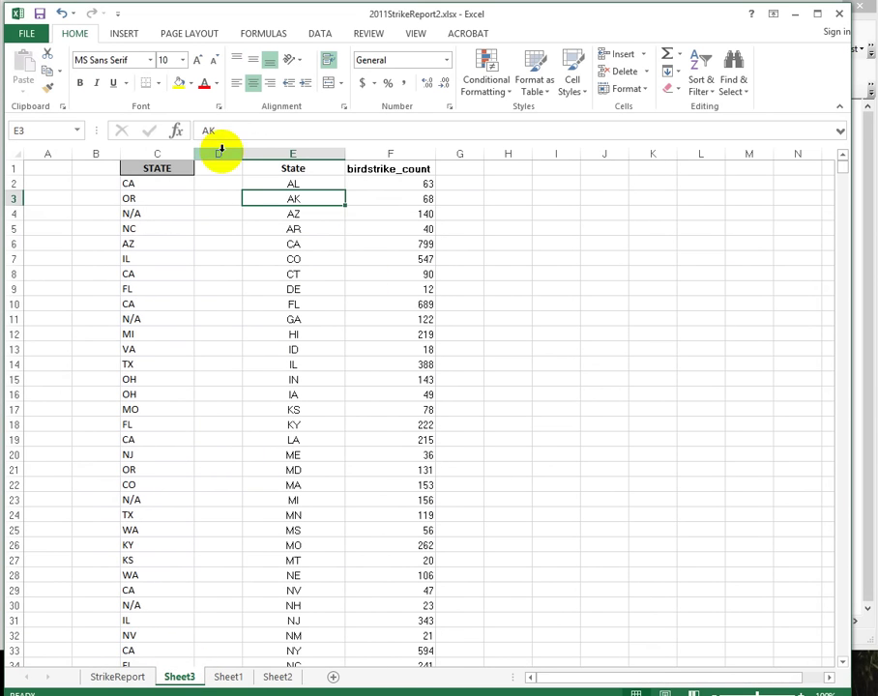
Copy the whole State and birdstrike_count columns, E and F, from Sheet3.
{"action": "left_click_drag", "start_coordinate": [220, 150], "coordinate": [53, 151]}
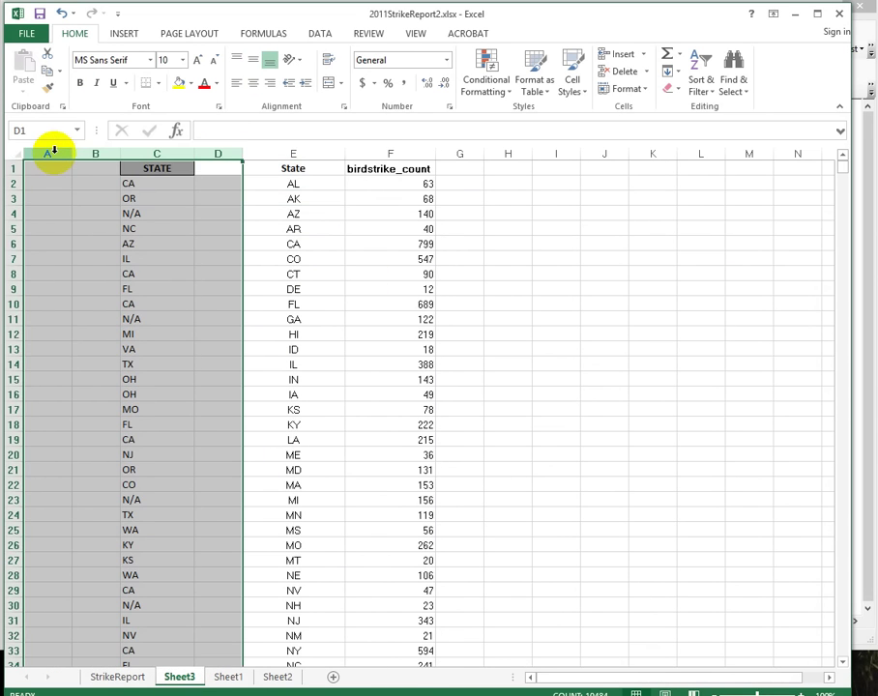
{"action": "left_click", "coordinate": [385, 216]}
{"action": "left_click_drag", "start_coordinate": [306, 153], "coordinate": [383, 146]}
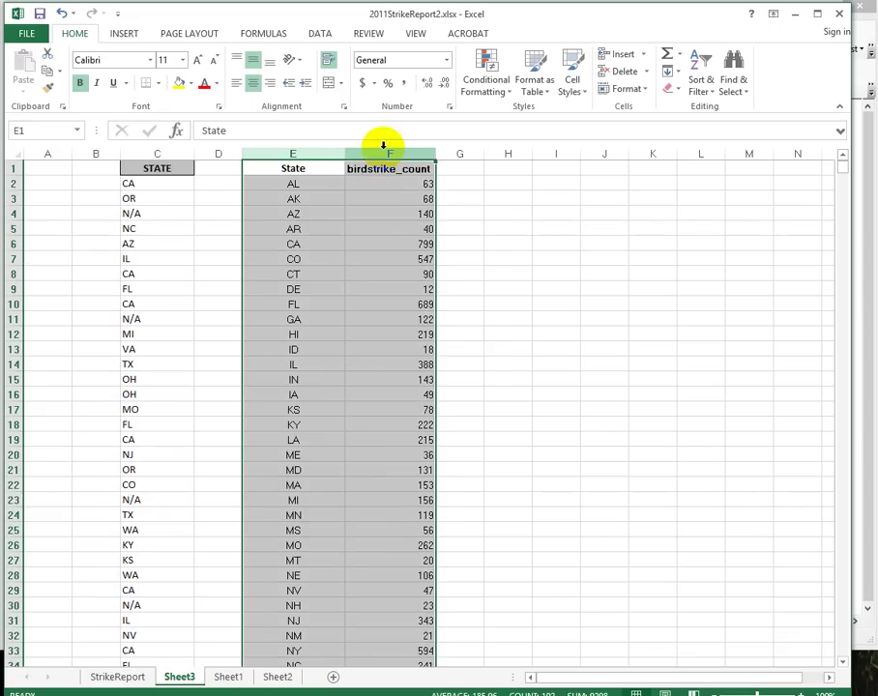
{"action": "right_click", "coordinate": [386, 160]}
{"action": "left_click", "coordinate": [416, 183]}
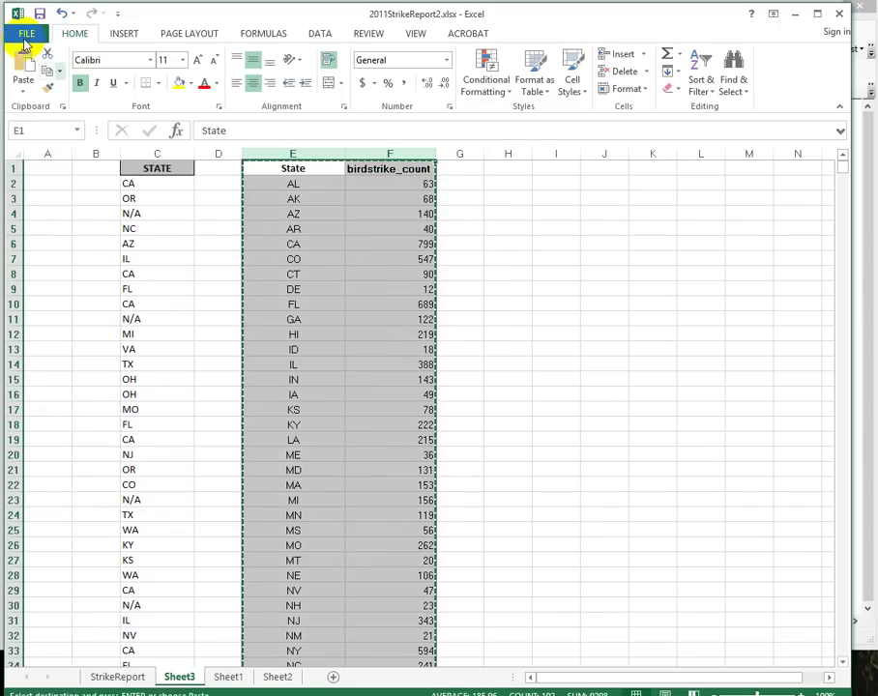
Create a blank workbook and paste the copied columns as values only, starting at cell A1.
{"action": "left_click", "coordinate": [23, 31]}
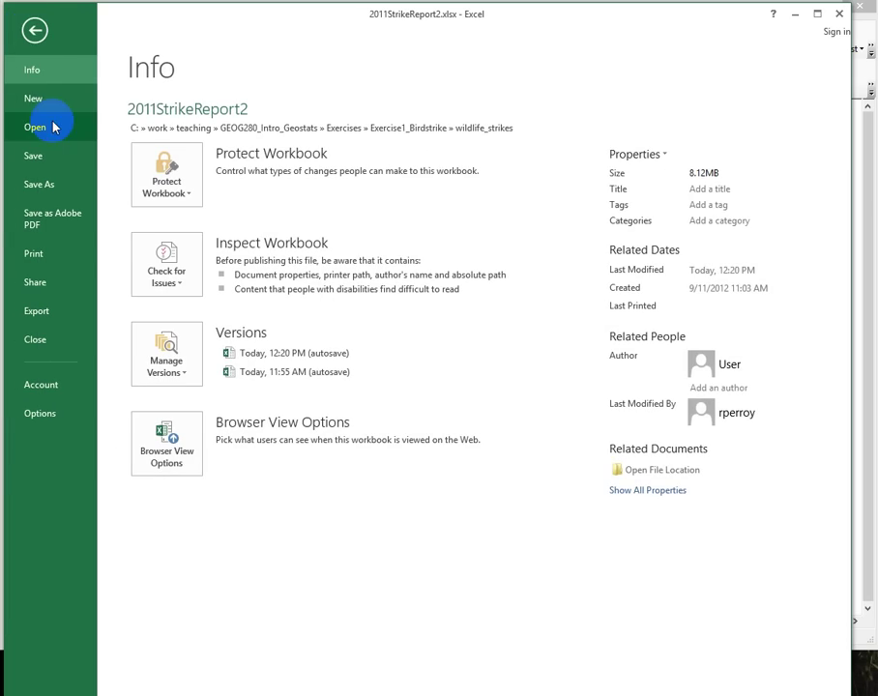
{"action": "left_click", "coordinate": [48, 107]}
{"action": "left_click", "coordinate": [212, 293]}
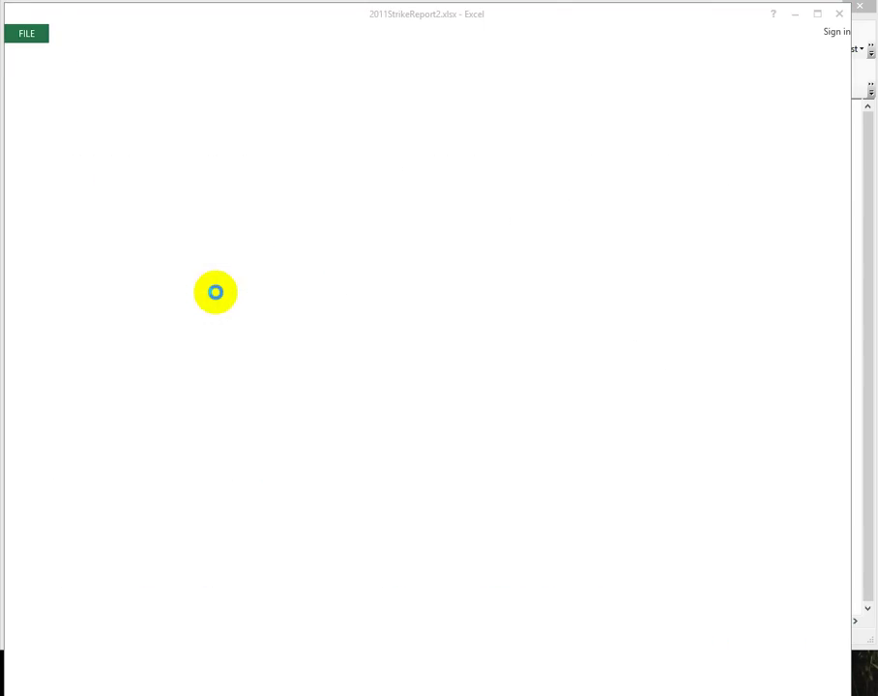
{"action": "right_click", "coordinate": [78, 184]}
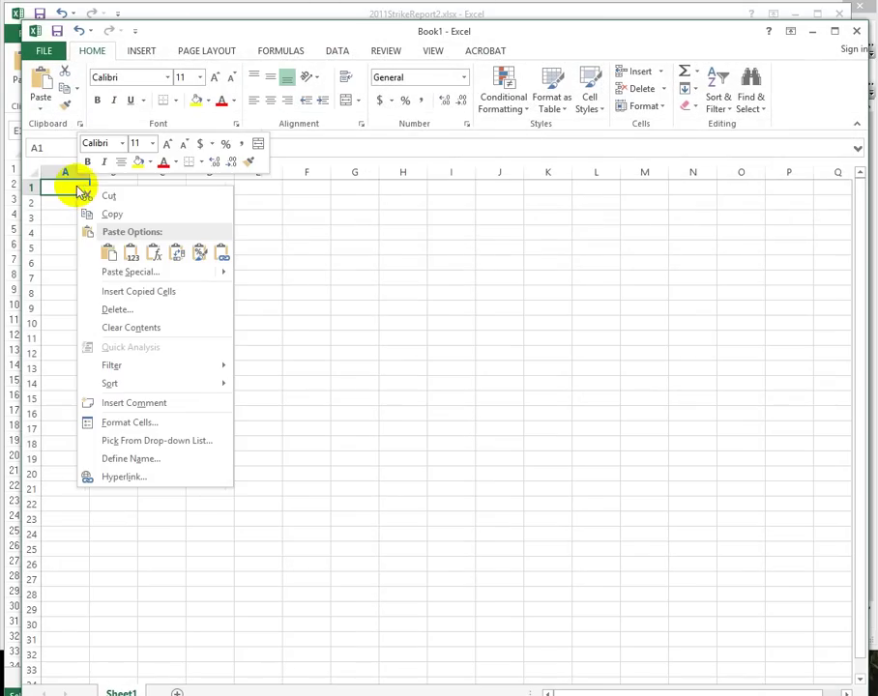
{"action": "left_click", "coordinate": [131, 255]}
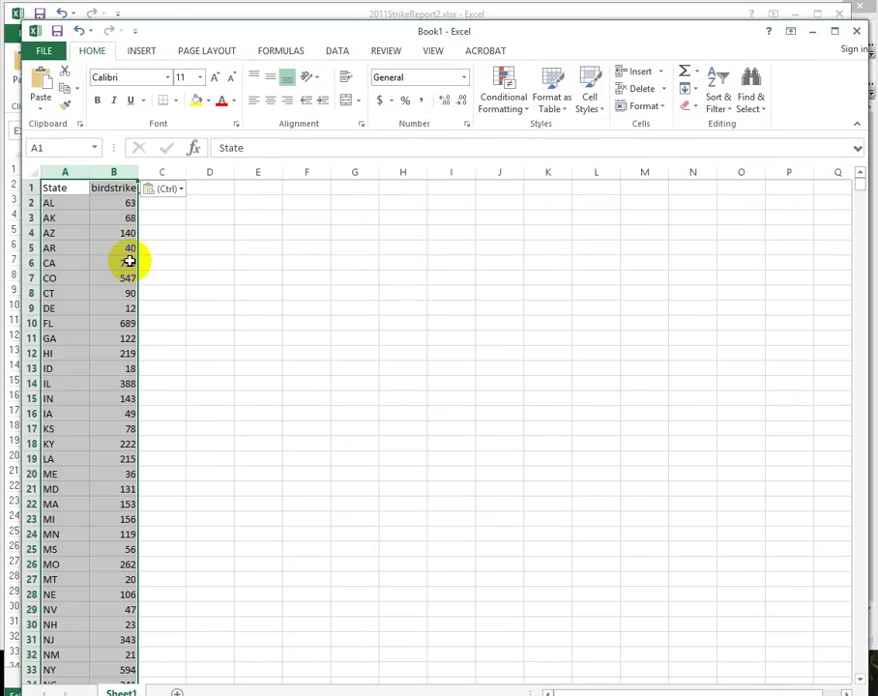
Check several cells in the pasted columns to see whether they hold plain values instead of formulas.
{"action": "left_click", "coordinate": [129, 217]}
{"action": "left_click", "coordinate": [128, 246]}
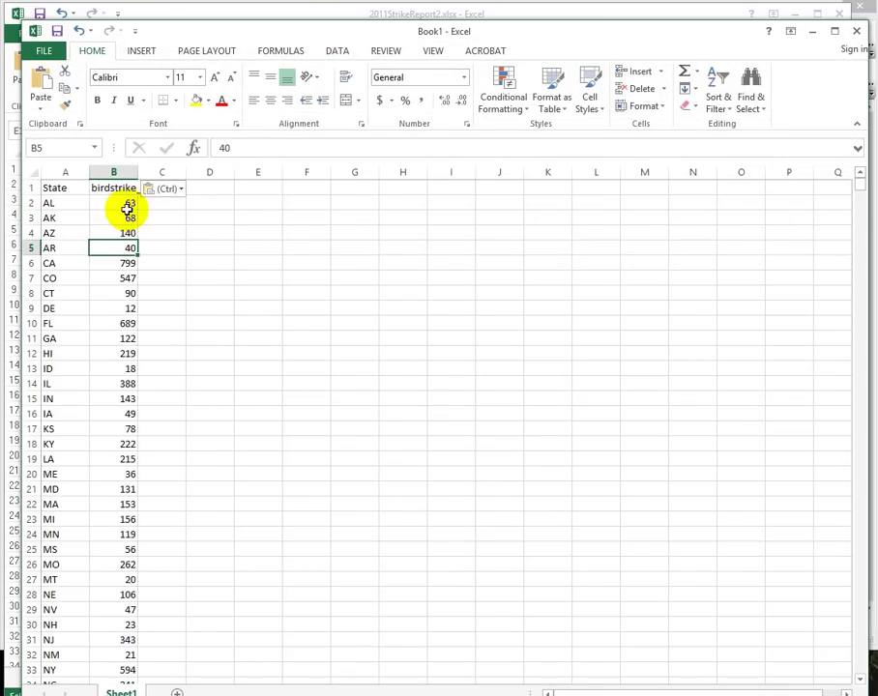
{"action": "left_click", "coordinate": [127, 203]}
{"action": "left_click", "coordinate": [129, 232]}
{"action": "left_click", "coordinate": [123, 203]}
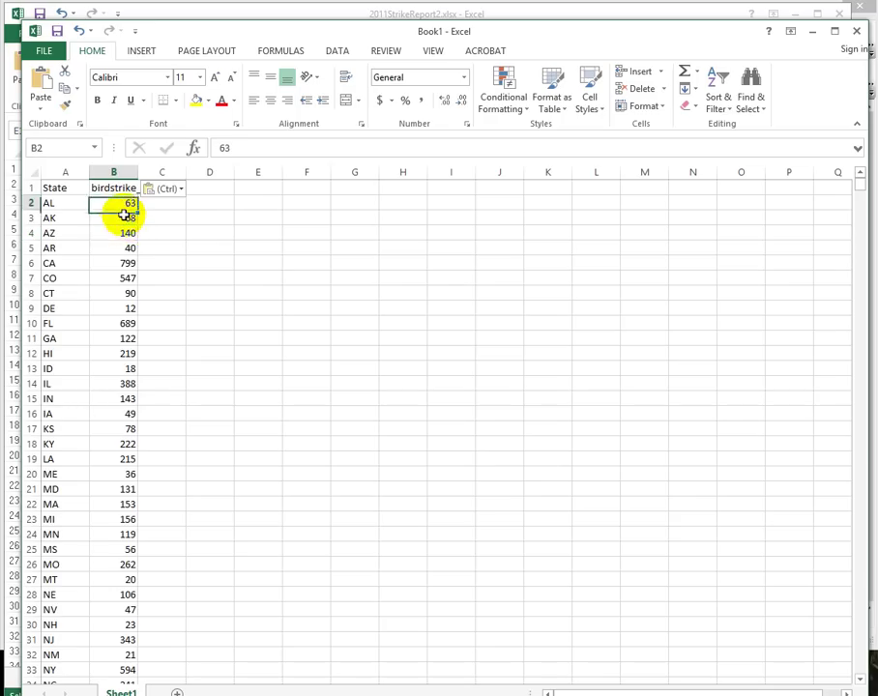
{"action": "left_click", "coordinate": [125, 218]}
{"action": "left_click", "coordinate": [71, 203]}
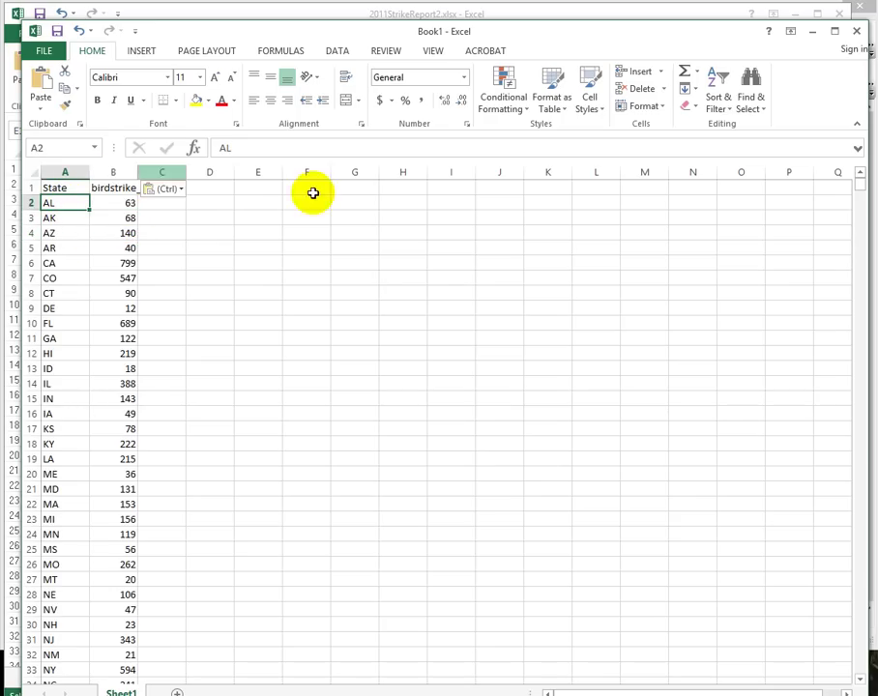
Save the new workbook as birdstrike_counts.xlsx in the C: drive folder work\teaching\GEOG280_Intro_Geostats\Exercises.
{"action": "left_click_drag", "start_coordinate": [373, 41], "coordinate": [421, 47]}
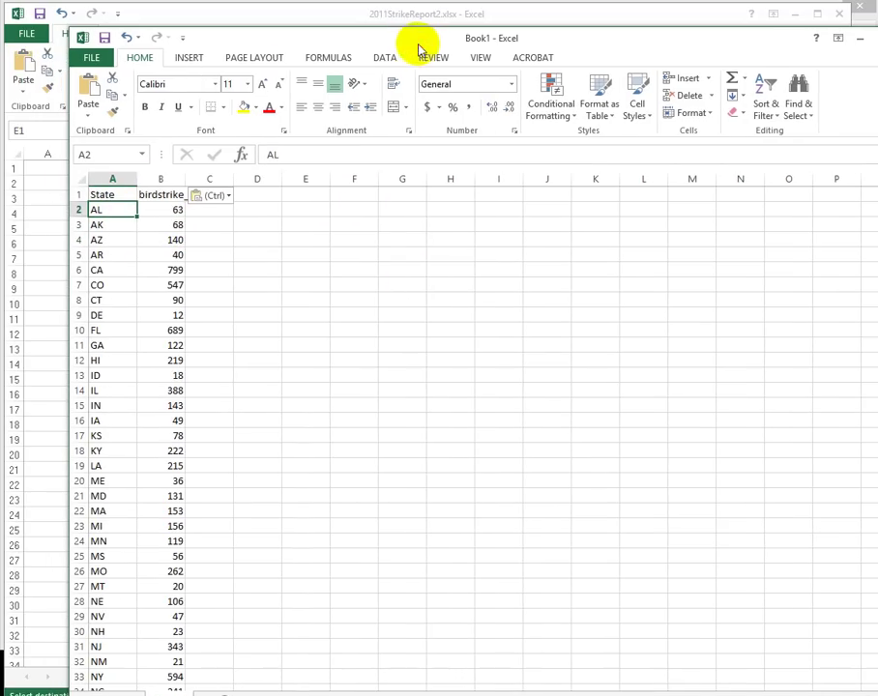
{"action": "left_click", "coordinate": [92, 58]}
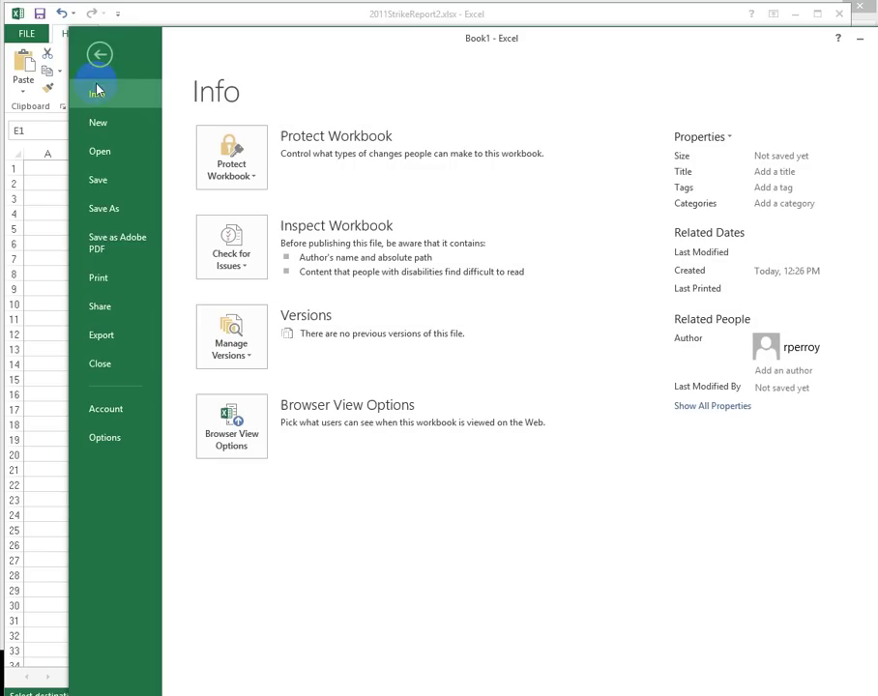
{"action": "left_click", "coordinate": [108, 212]}
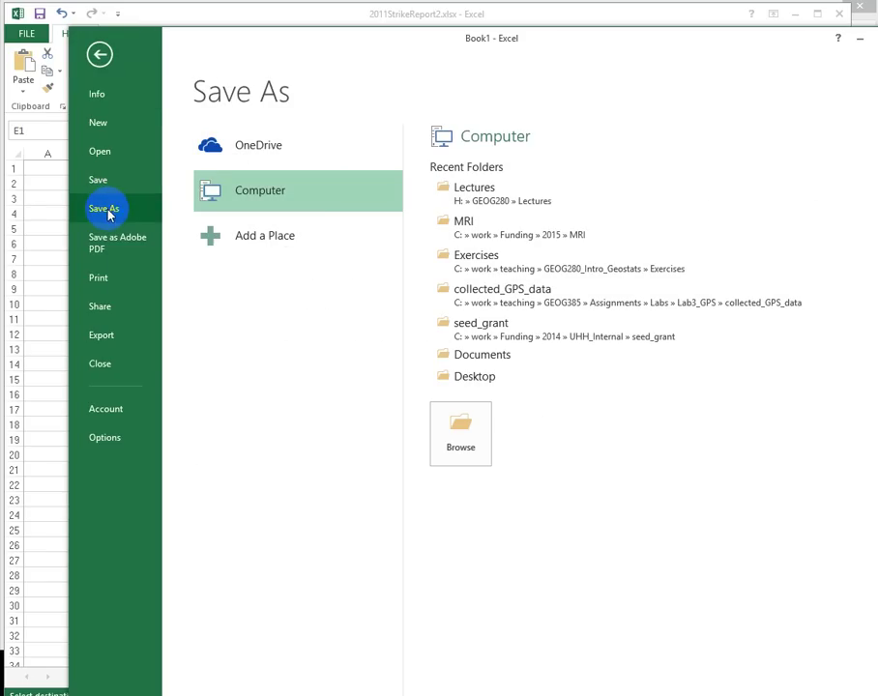
{"action": "left_click", "coordinate": [518, 200]}
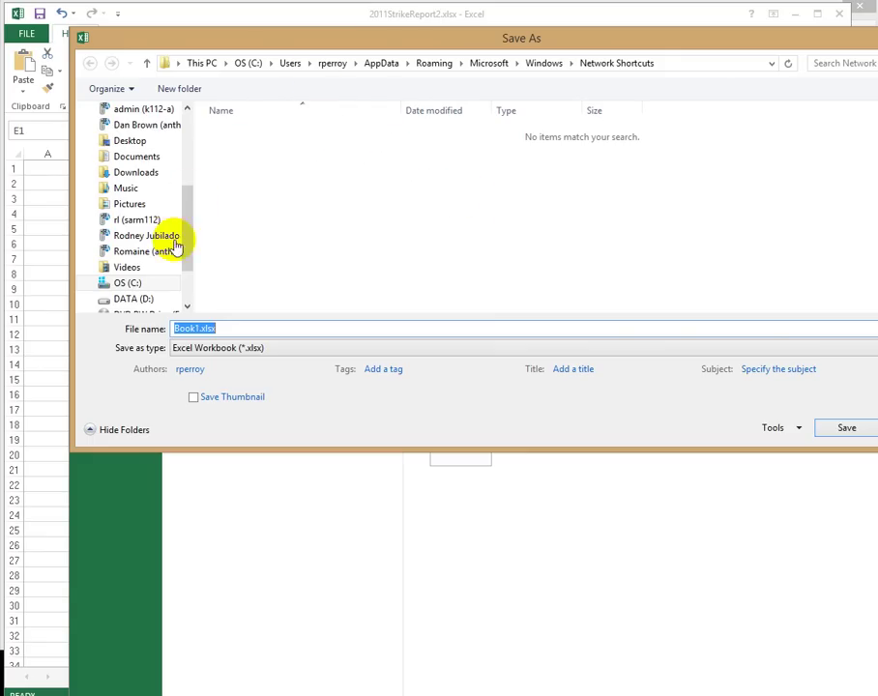
{"action": "left_click", "coordinate": [253, 63]}
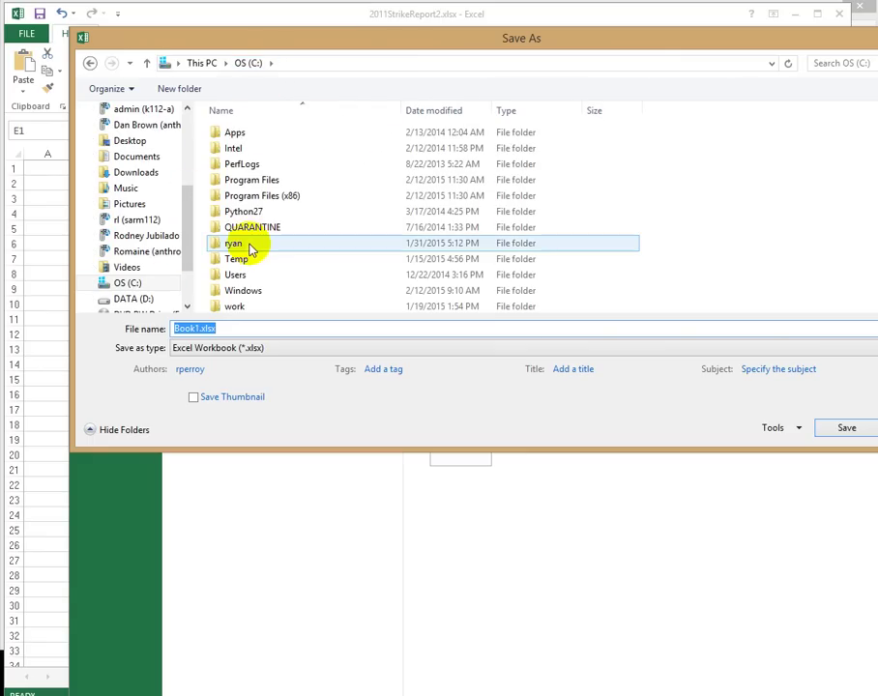
{"action": "double_click", "coordinate": [232, 306]}
{"action": "scroll", "coordinate": [254, 290], "scroll_direction": "down", "scroll_amount": 2}
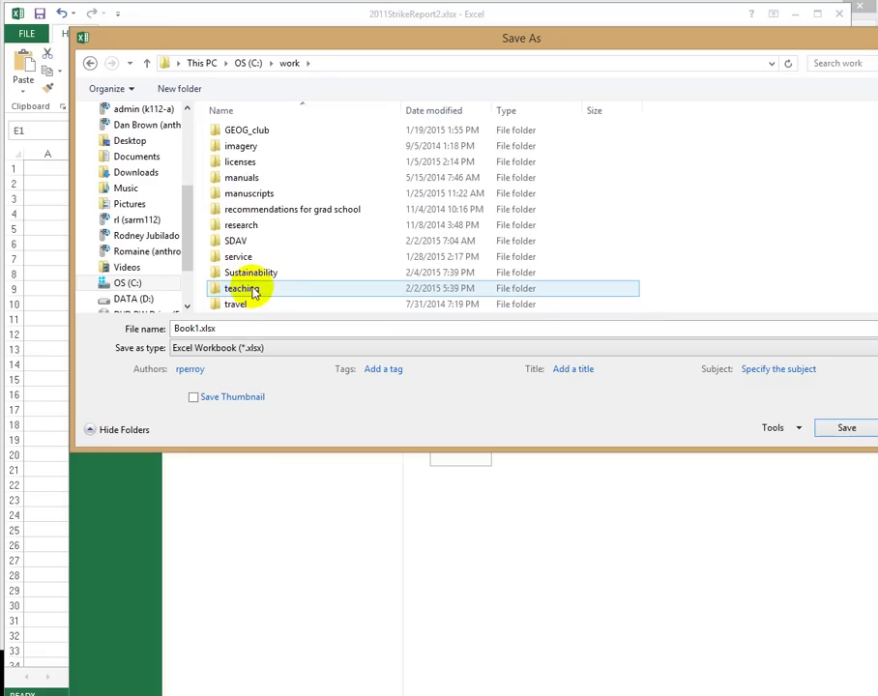
{"action": "double_click", "coordinate": [255, 290]}
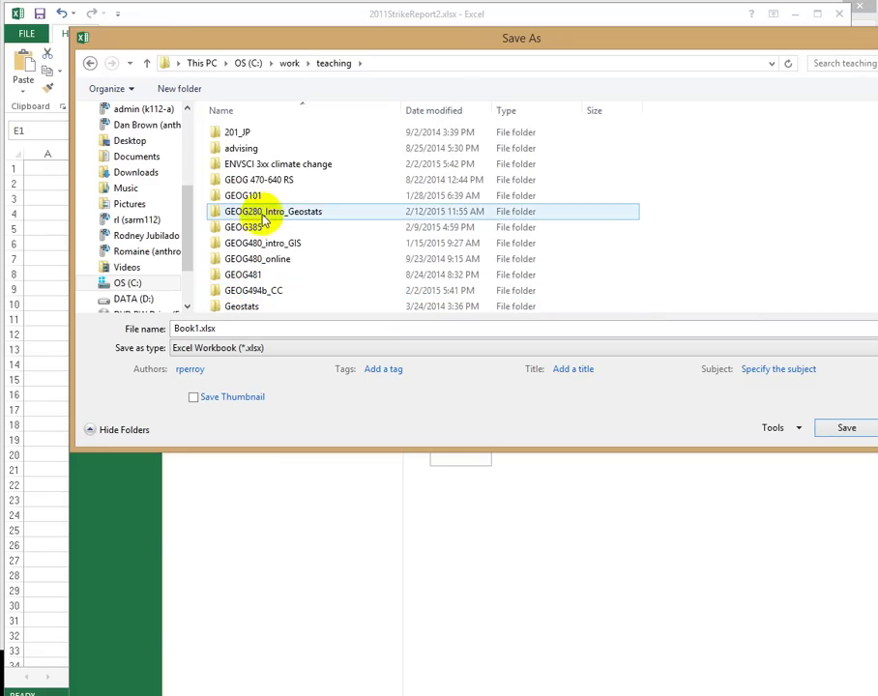
{"action": "double_click", "coordinate": [263, 215]}
{"action": "double_click", "coordinate": [247, 148]}
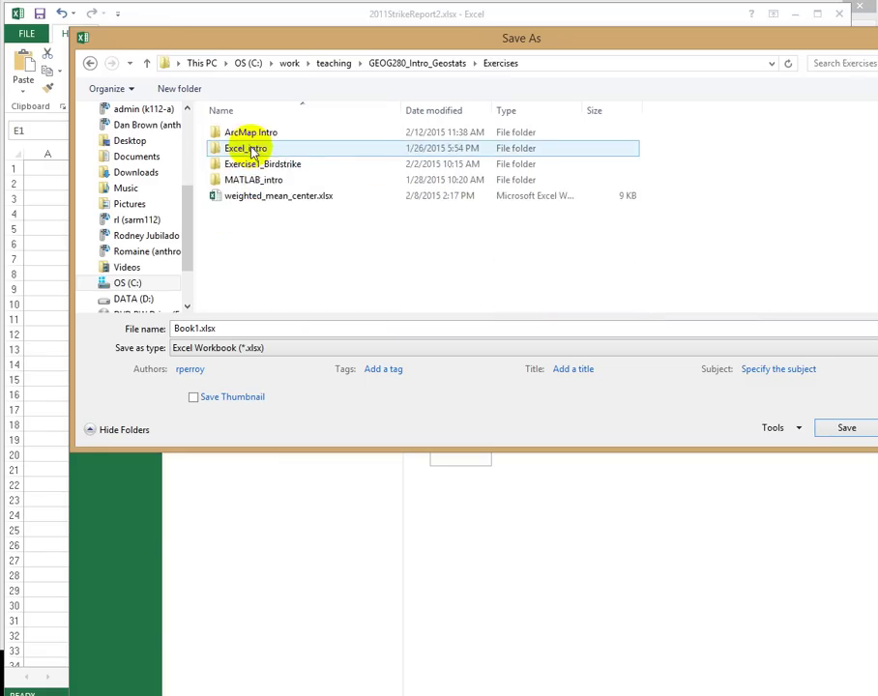
{"action": "double_click", "coordinate": [232, 326]}
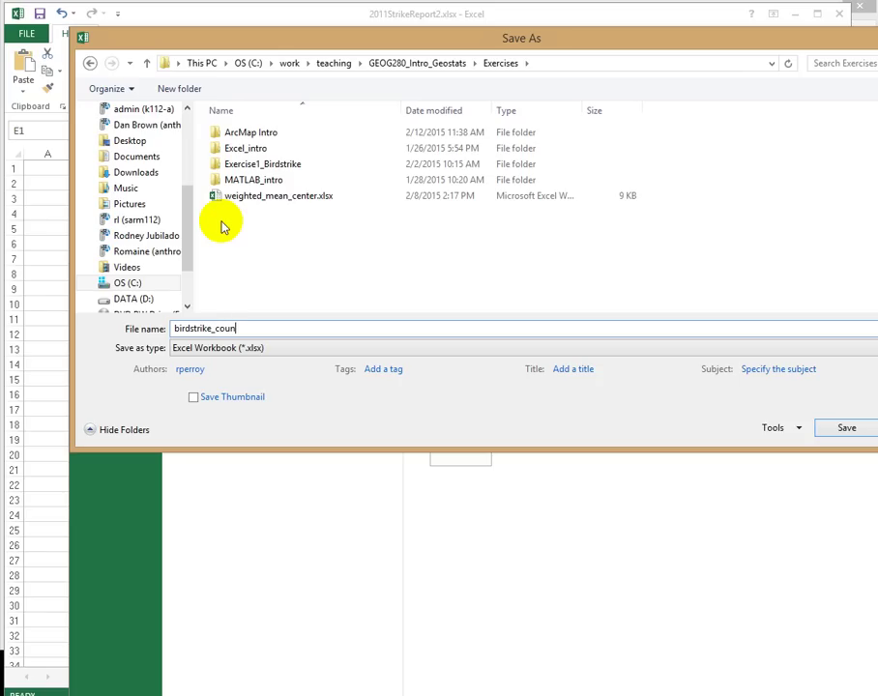
{"action": "key", "text": "Return"}
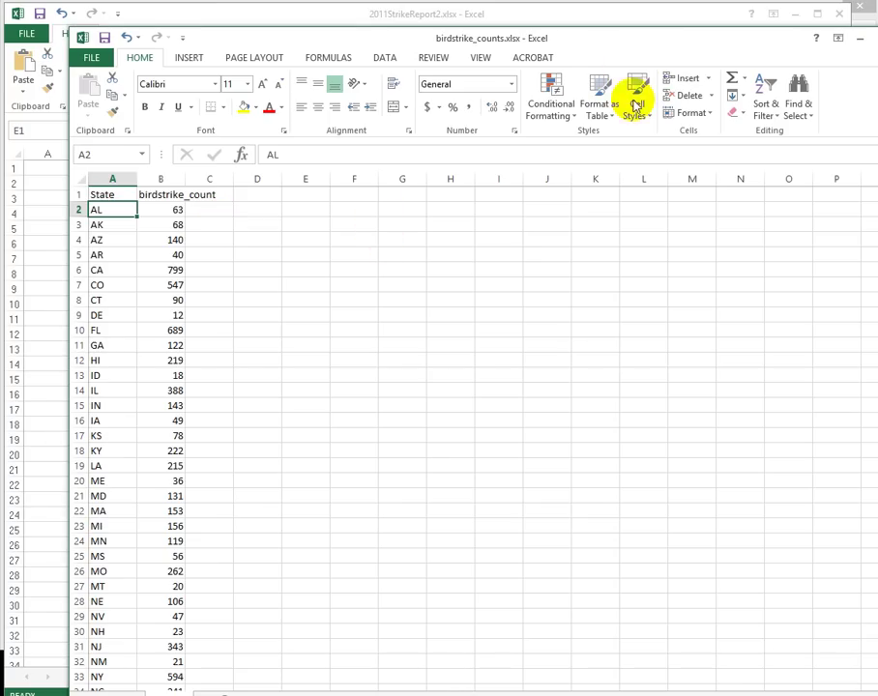
Close the birdstrike_counts workbook, minimize the 2011StrikeReport2 workbook and switch to ArcMap.
{"action": "left_click_drag", "start_coordinate": [673, 44], "coordinate": [573, 54]}
{"action": "left_click", "coordinate": [813, 46]}
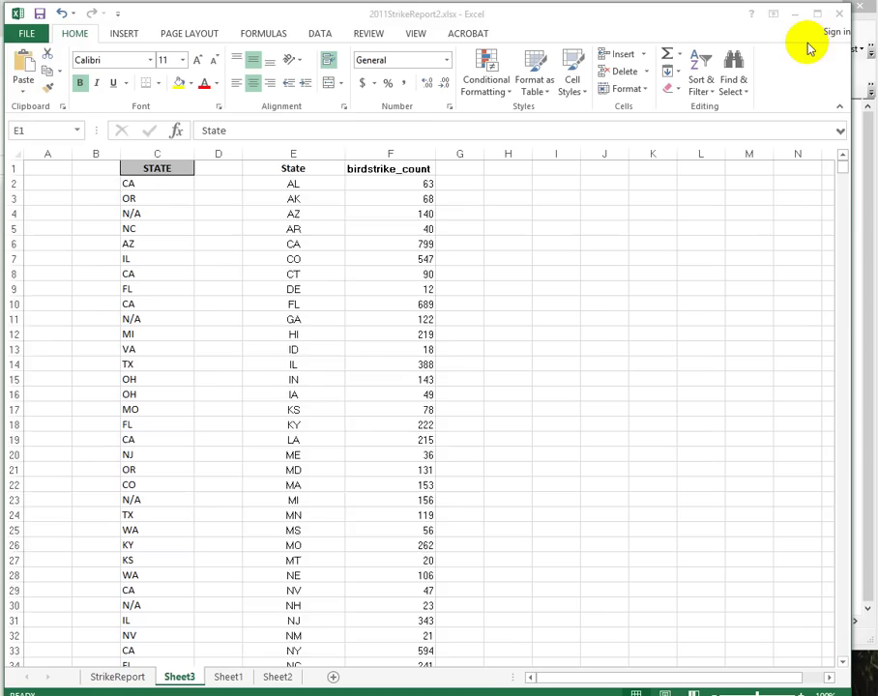
{"action": "left_click", "coordinate": [795, 14]}
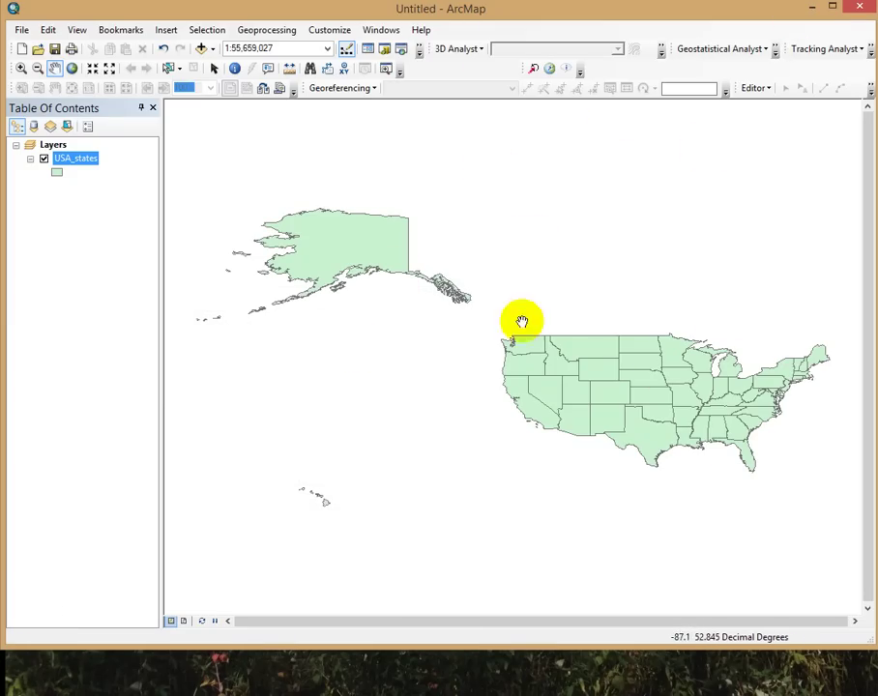
Examine the Abbreviati field in the USA_states attribute table as a possible match for the workbook's state codes.
{"action": "right_click", "coordinate": [69, 166]}
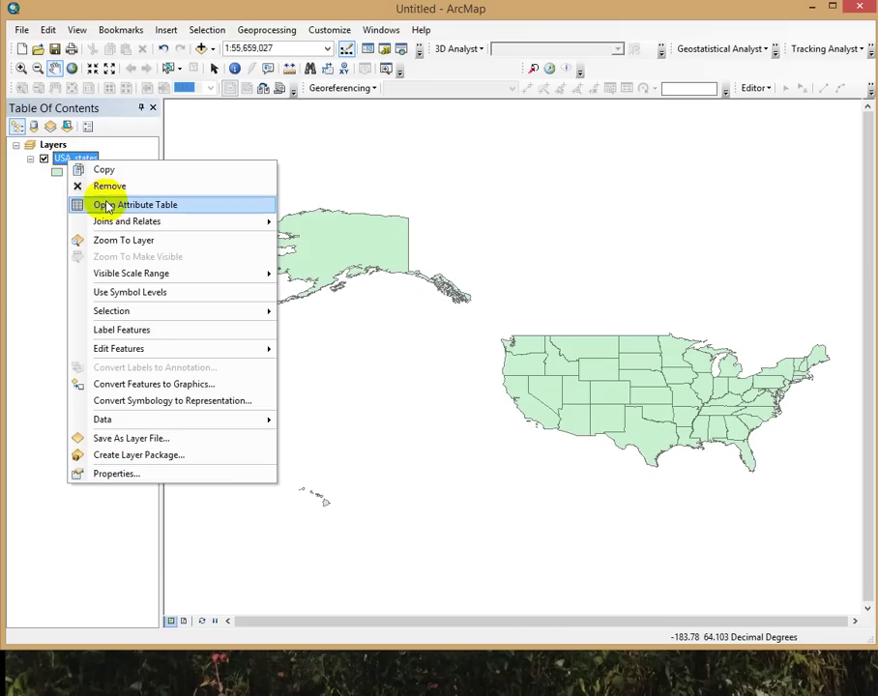
{"action": "left_click", "coordinate": [56, 202]}
{"action": "left_click_drag", "start_coordinate": [216, 82], "coordinate": [427, 79]}
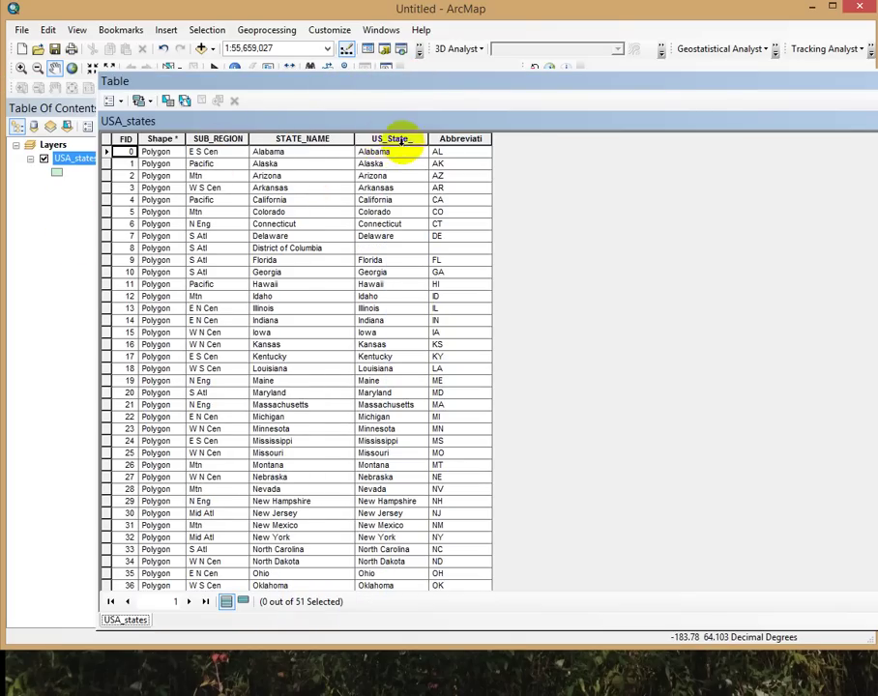
{"action": "left_click", "coordinate": [466, 139]}
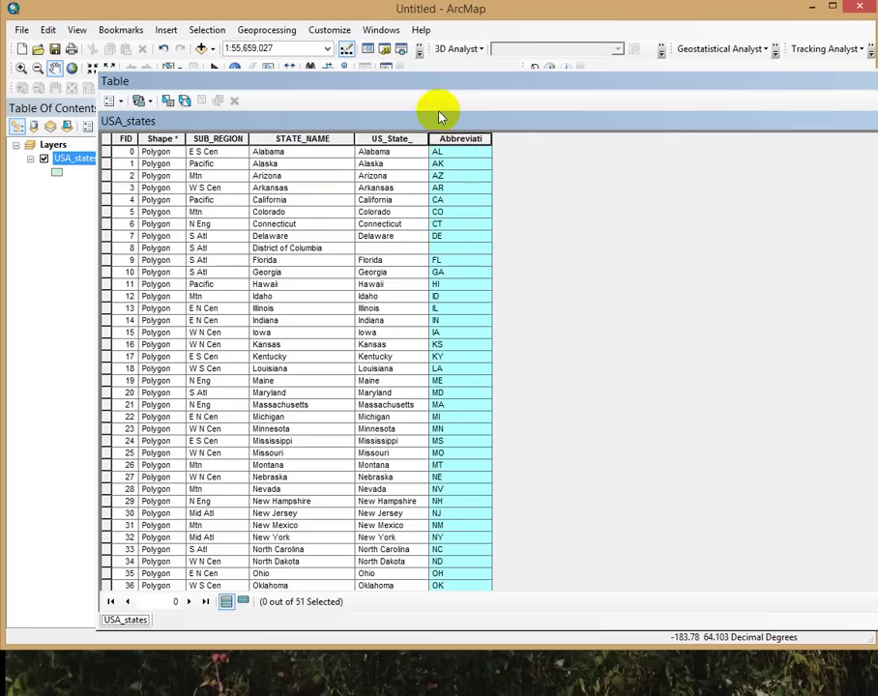
{"action": "left_click_drag", "start_coordinate": [457, 92], "coordinate": [458, 263]}
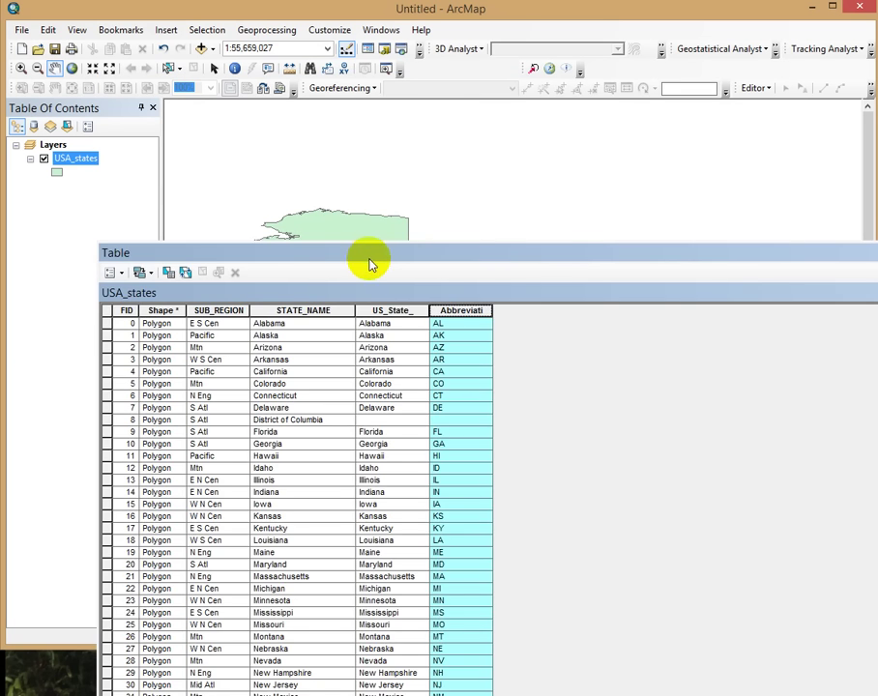
{"action": "left_click_drag", "start_coordinate": [374, 288], "coordinate": [337, 519]}
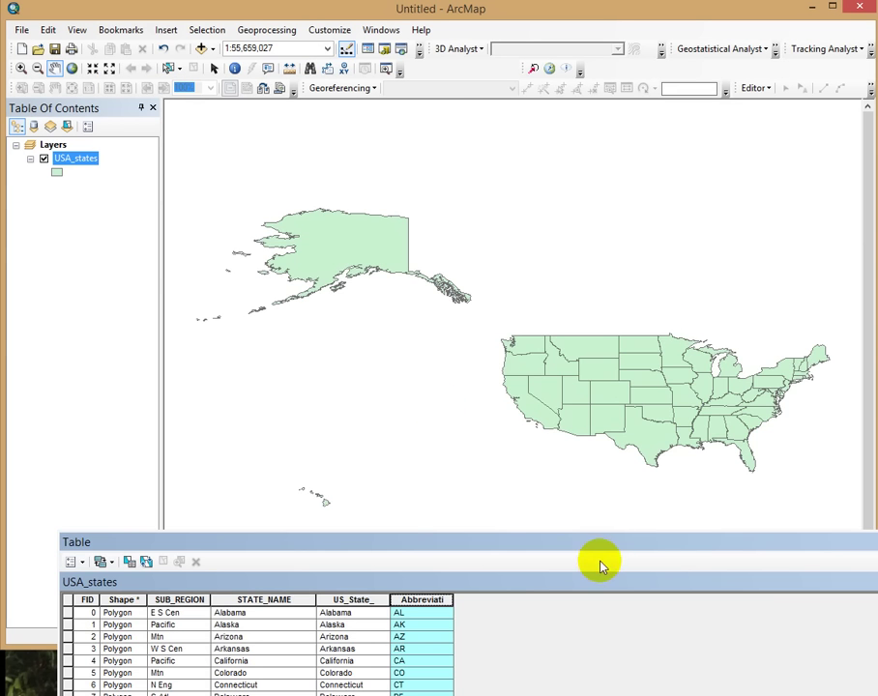
{"action": "left_click_drag", "start_coordinate": [609, 554], "coordinate": [619, 194]}
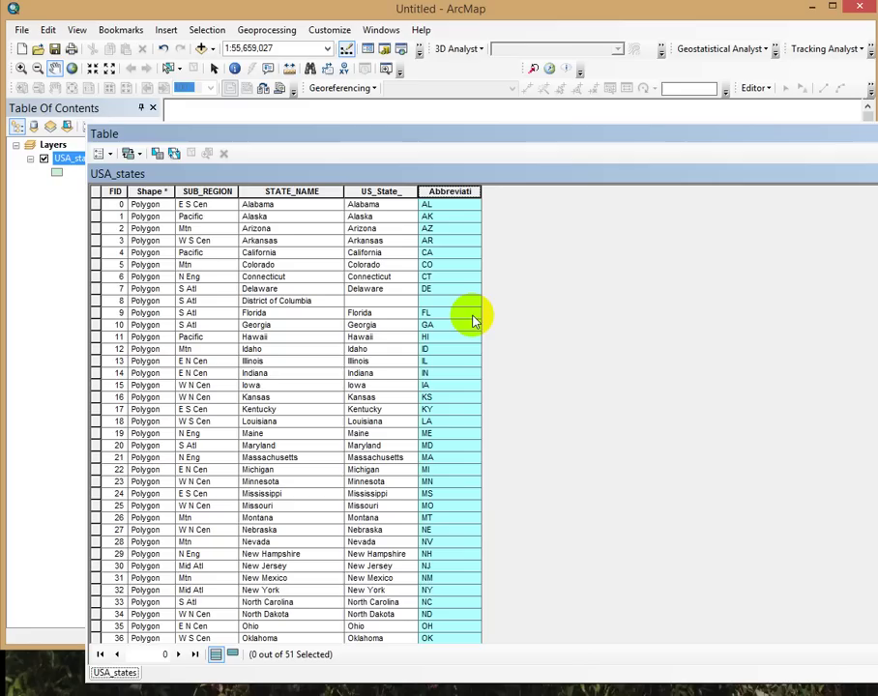
{"action": "left_click", "coordinate": [428, 206]}
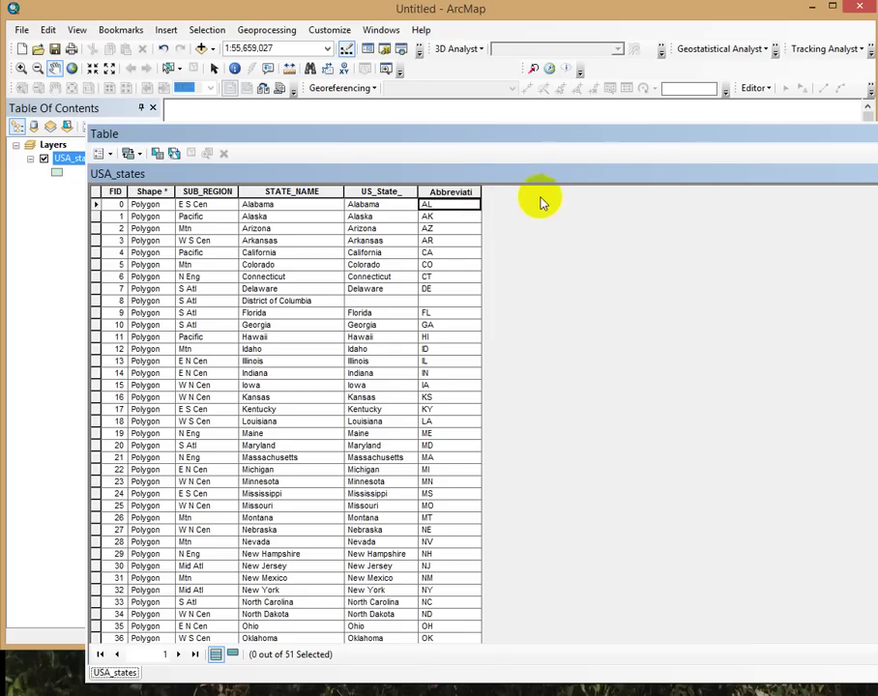
{"action": "left_click", "coordinate": [590, 138]}
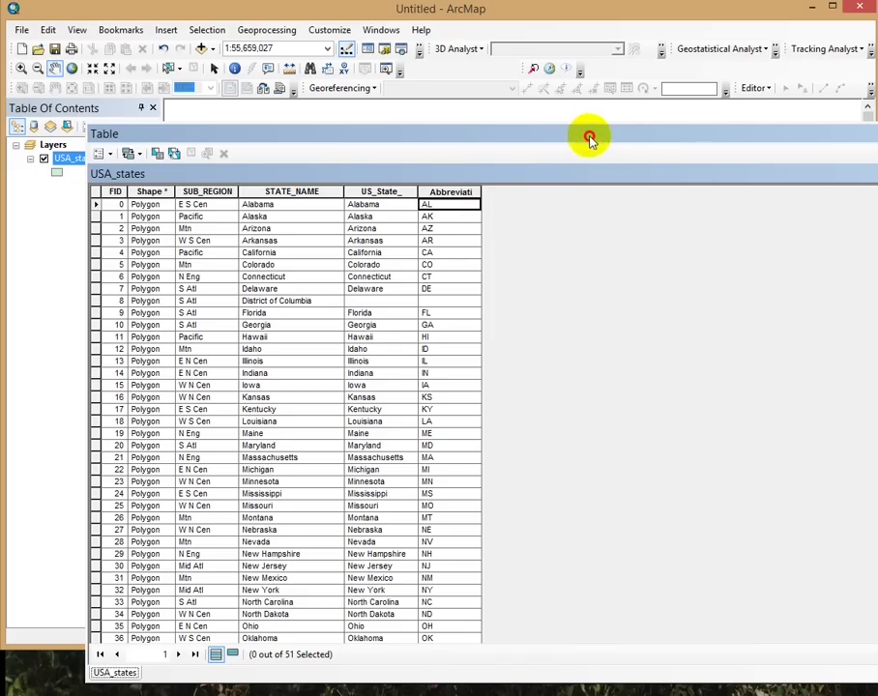
{"action": "left_click_drag", "start_coordinate": [590, 138], "coordinate": [815, 150]}
{"action": "left_click", "coordinate": [815, 149]}
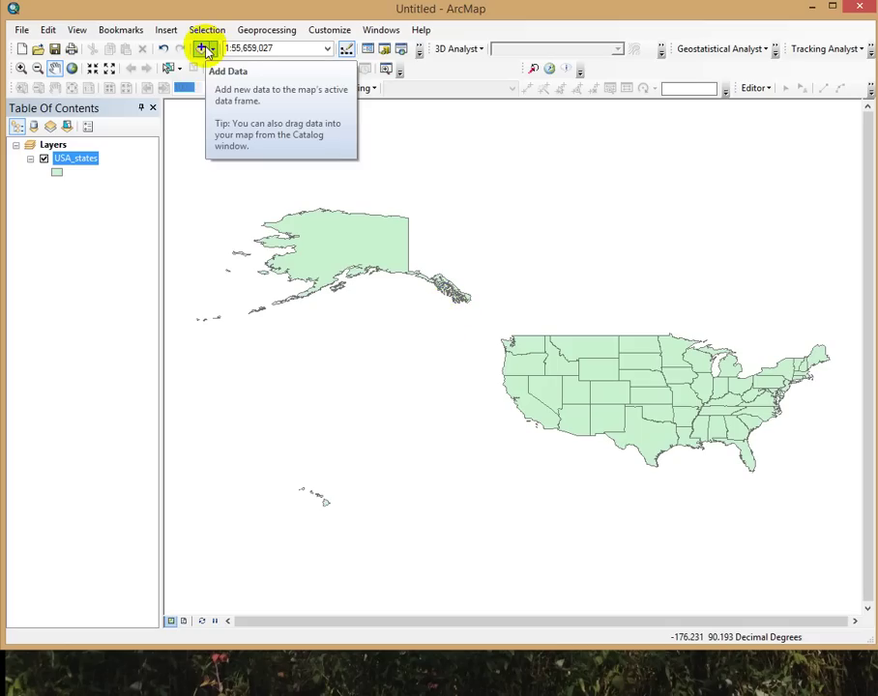
{"action": "left_click", "coordinate": [22, 32]}
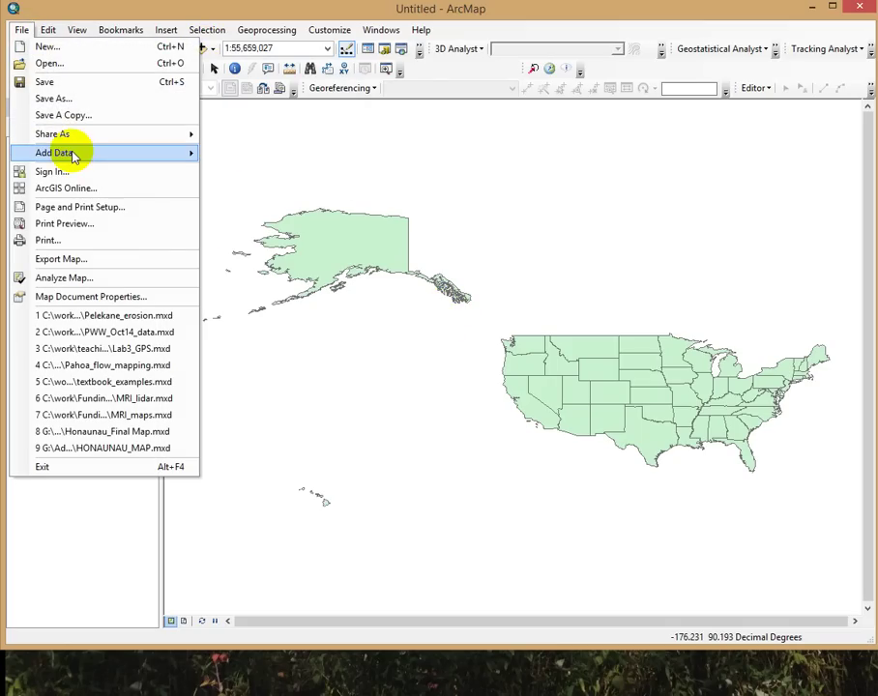
{"action": "mouse_move", "coordinate": [73, 155]}
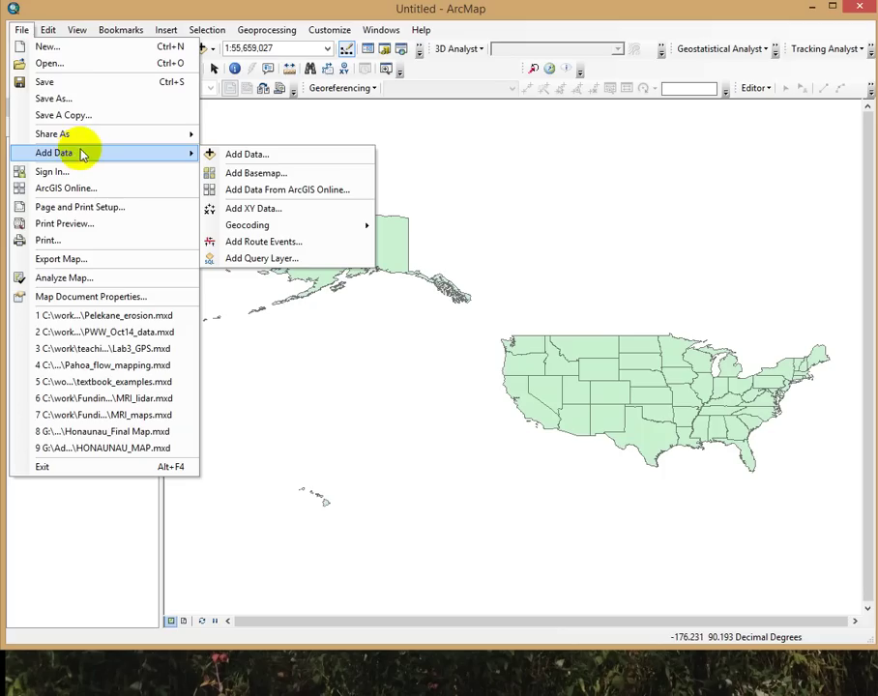
{"action": "left_click", "coordinate": [207, 30]}
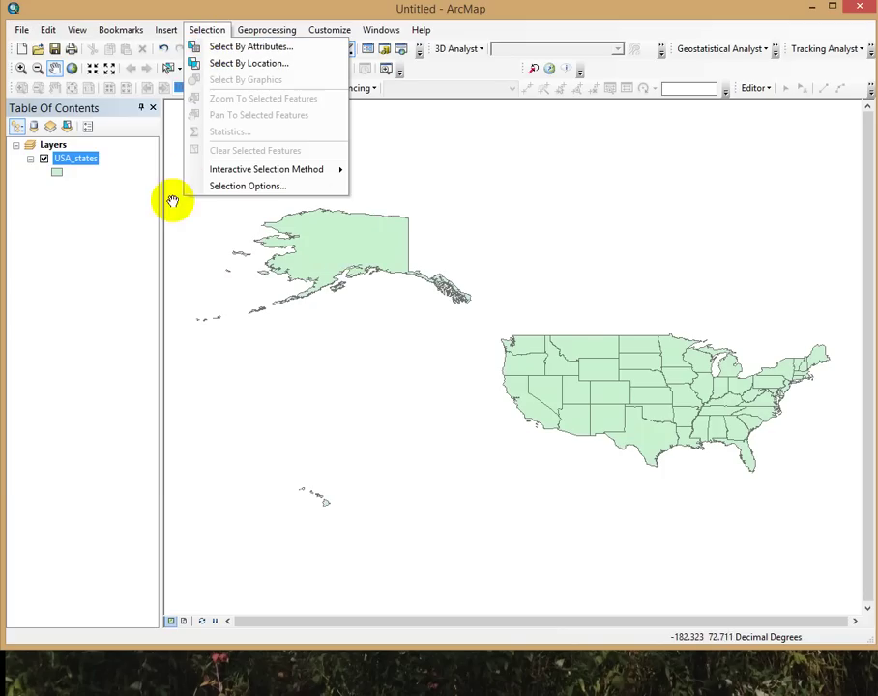
{"action": "left_click", "coordinate": [131, 68]}
{"action": "left_click_drag", "start_coordinate": [617, 322], "coordinate": [308, 253]}
Add the Sheet1$ table of birdstrike_counts.xlsx from the Exercises folder to the map.
{"action": "left_click", "coordinate": [202, 51]}
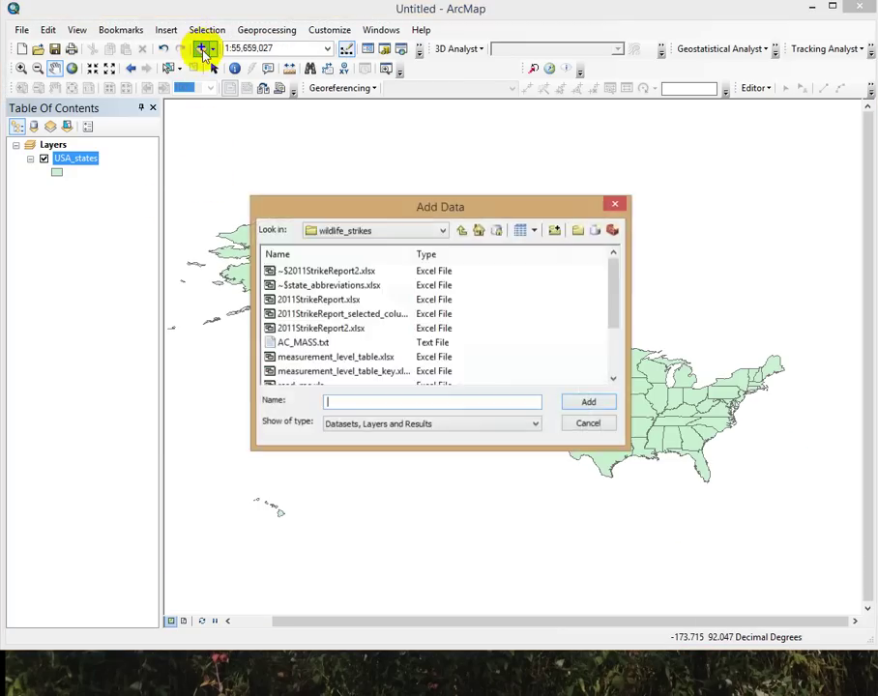
{"action": "left_click", "coordinate": [463, 235]}
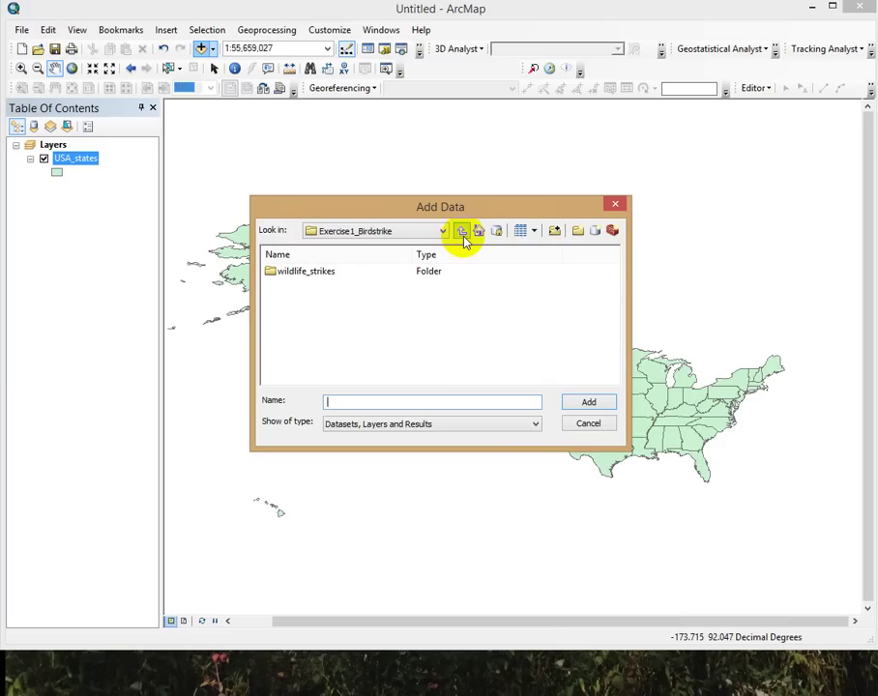
{"action": "left_click", "coordinate": [462, 234]}
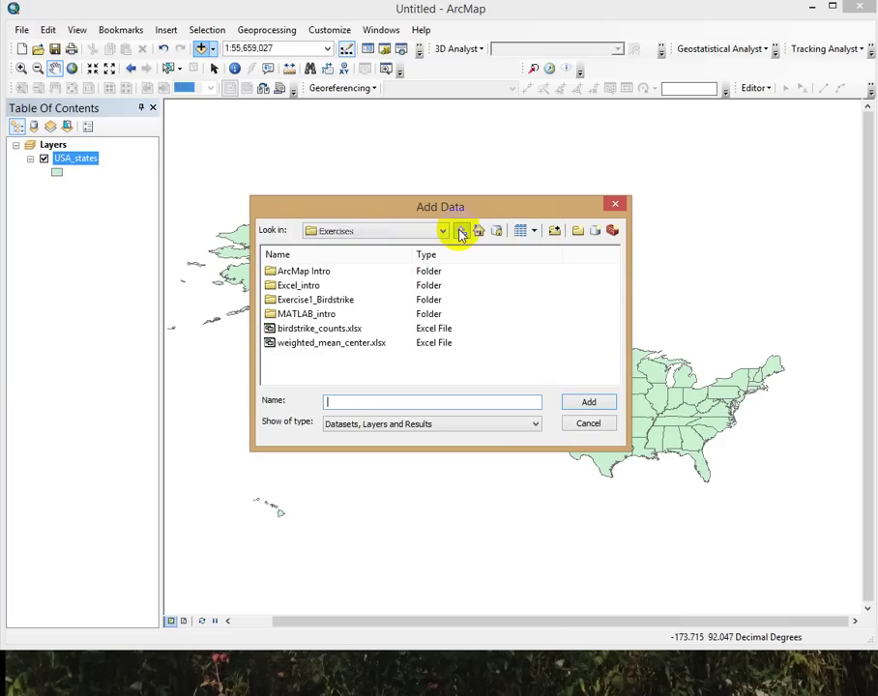
{"action": "double_click", "coordinate": [334, 333]}
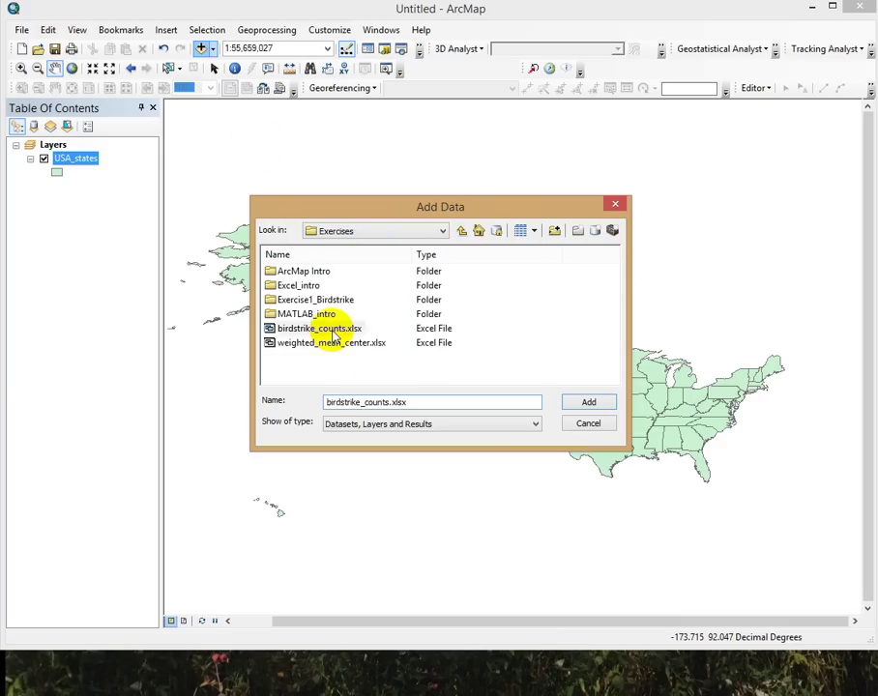
{"action": "left_click", "coordinate": [289, 272]}
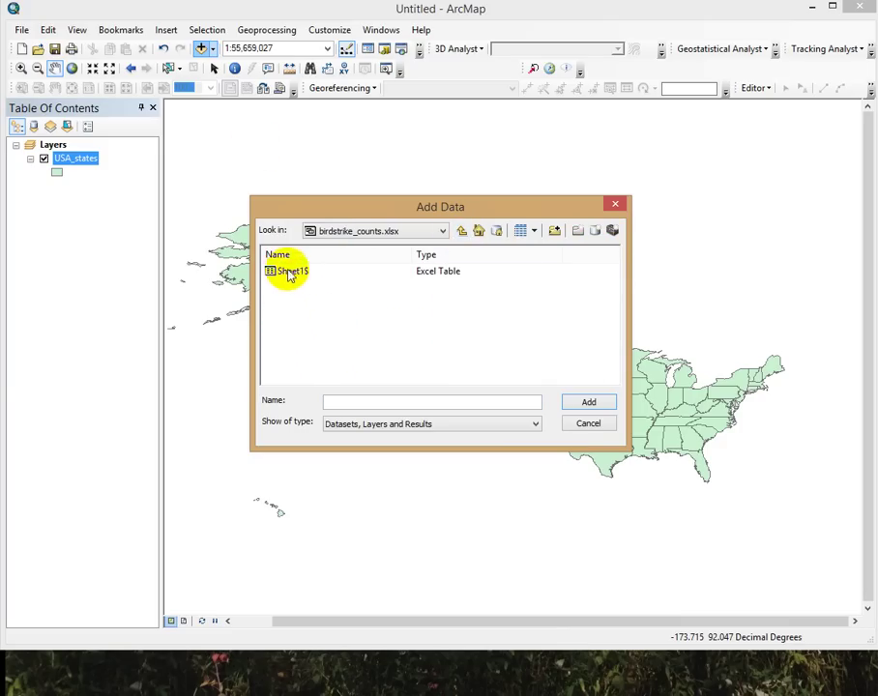
{"action": "left_click", "coordinate": [586, 403]}
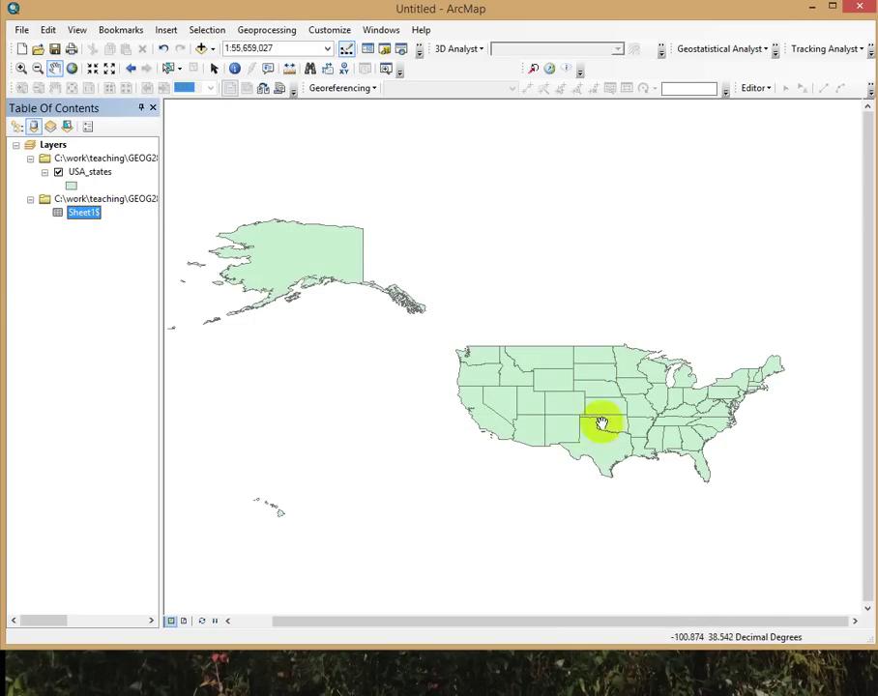
{"action": "right_click", "coordinate": [98, 172]}
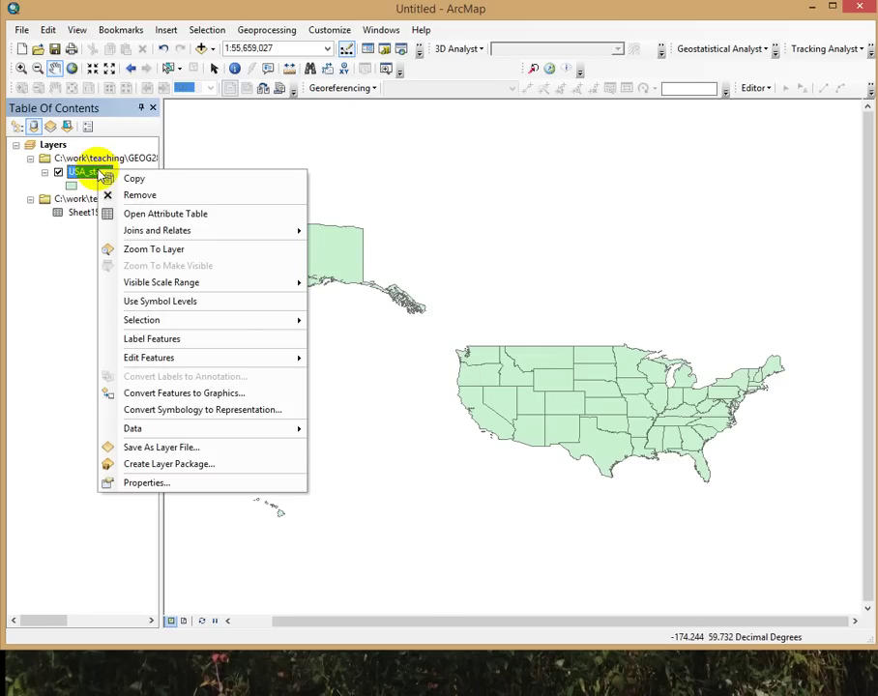
{"action": "mouse_move", "coordinate": [167, 232]}
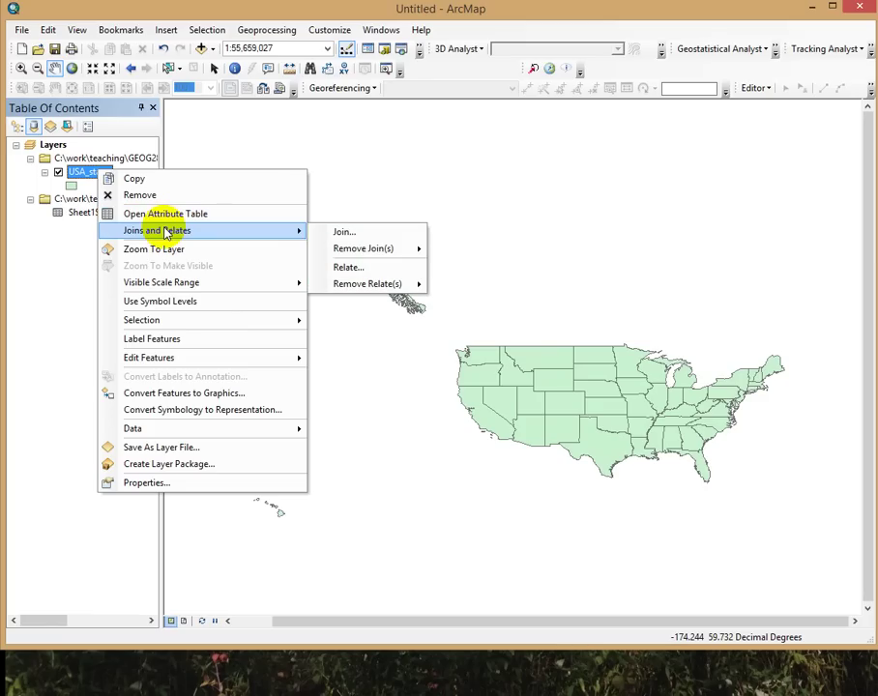
{"action": "left_click", "coordinate": [58, 224]}
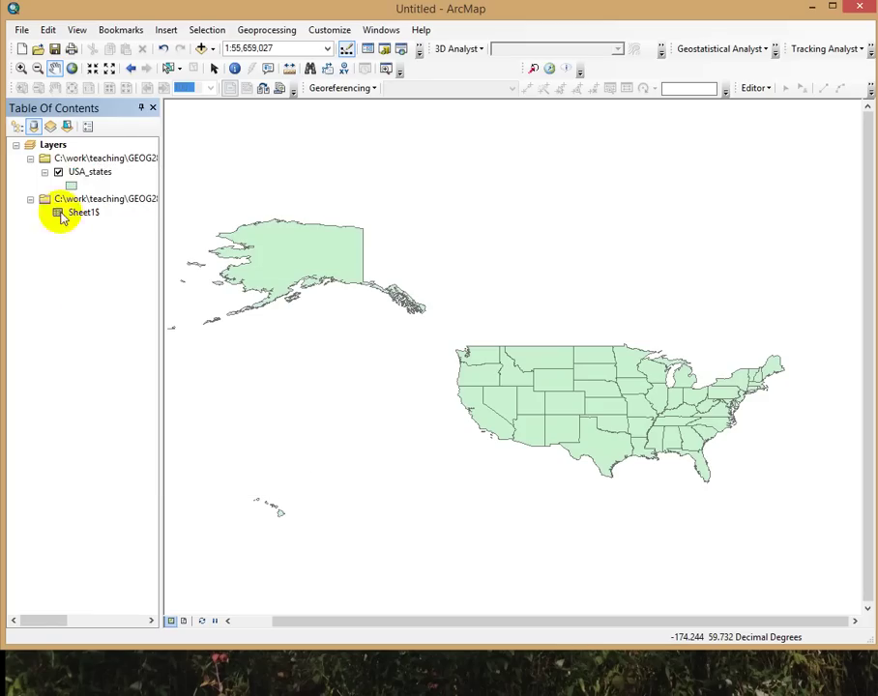
Set up a table join on the USA_states layer, matching its Abbreviati field to the State field of Sheet1$.
{"action": "right_click", "coordinate": [87, 173]}
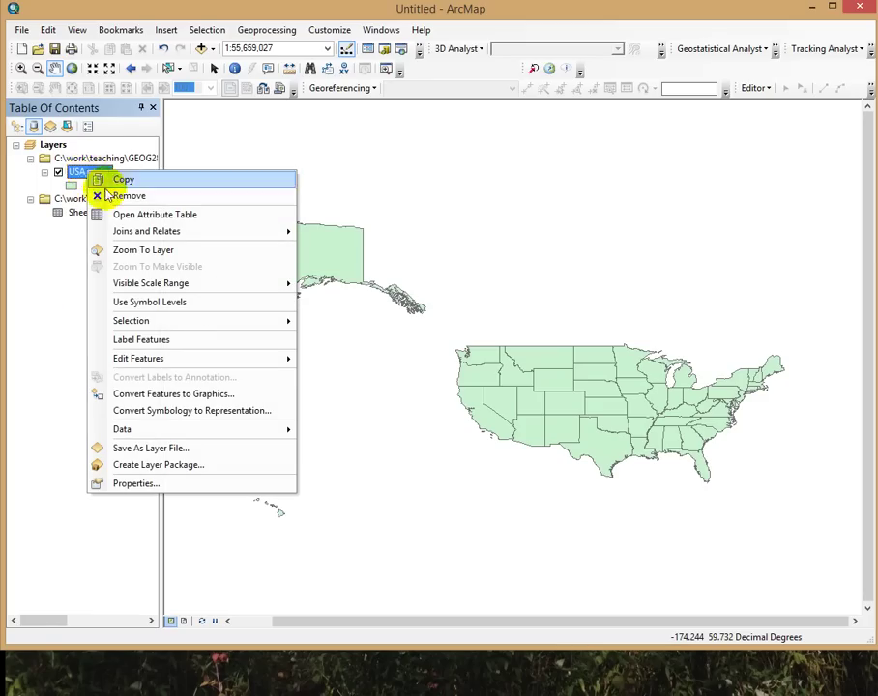
{"action": "mouse_move", "coordinate": [109, 231]}
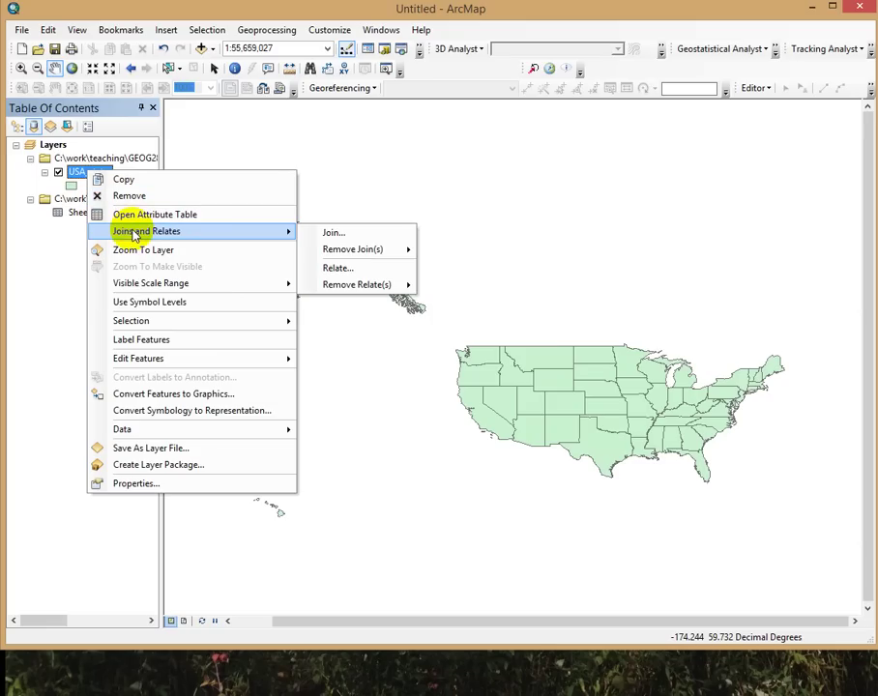
{"action": "left_click", "coordinate": [332, 235]}
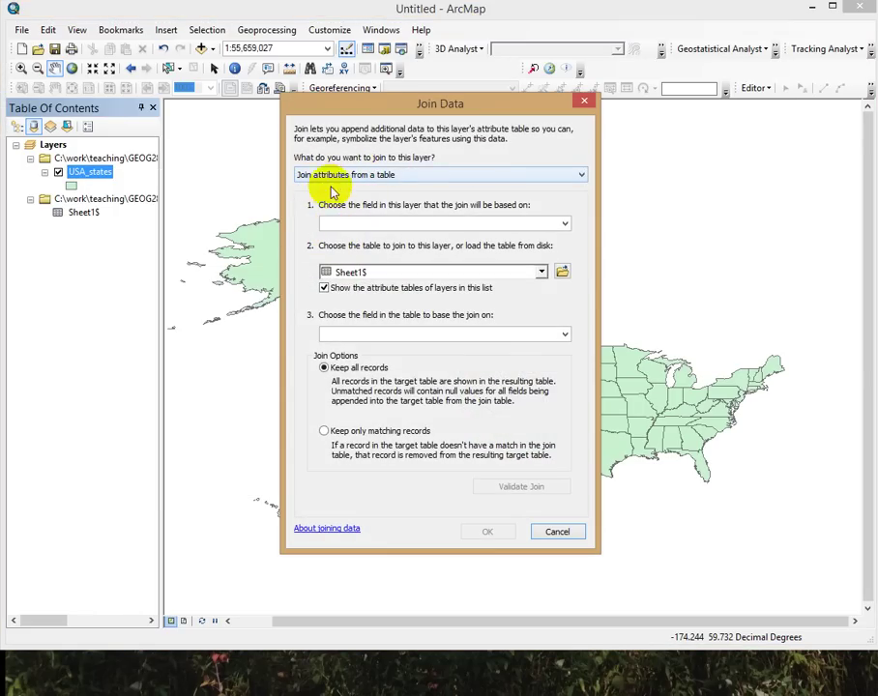
{"action": "left_click", "coordinate": [564, 225]}
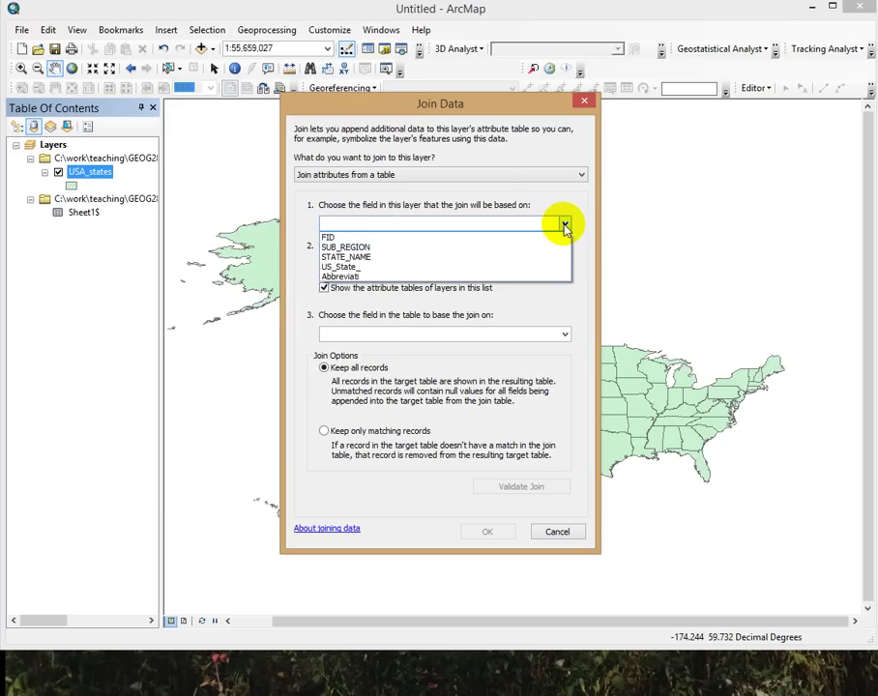
{"action": "left_click", "coordinate": [339, 277]}
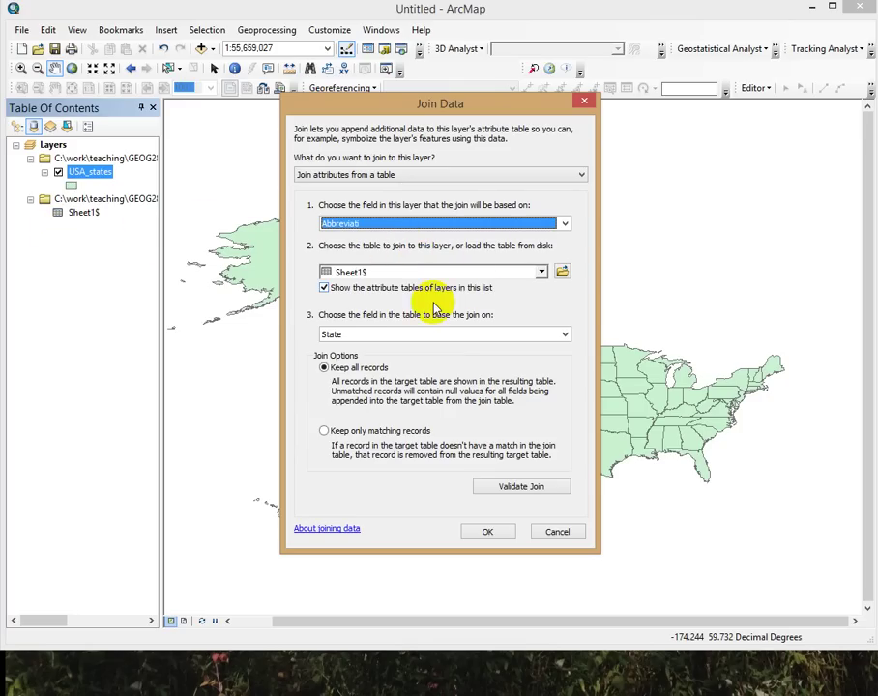
{"action": "left_click", "coordinate": [562, 335]}
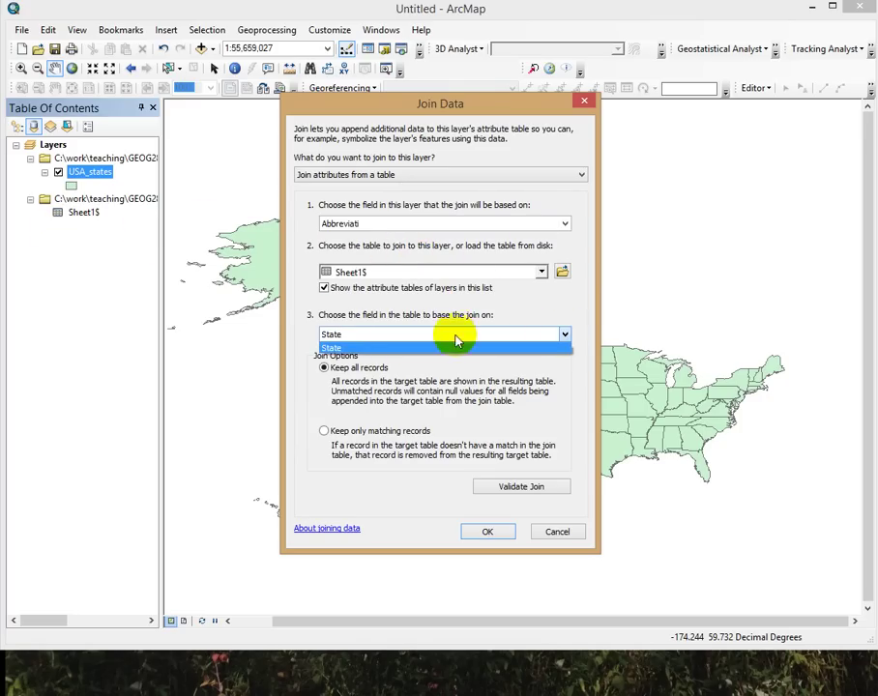
{"action": "left_click", "coordinate": [334, 351]}
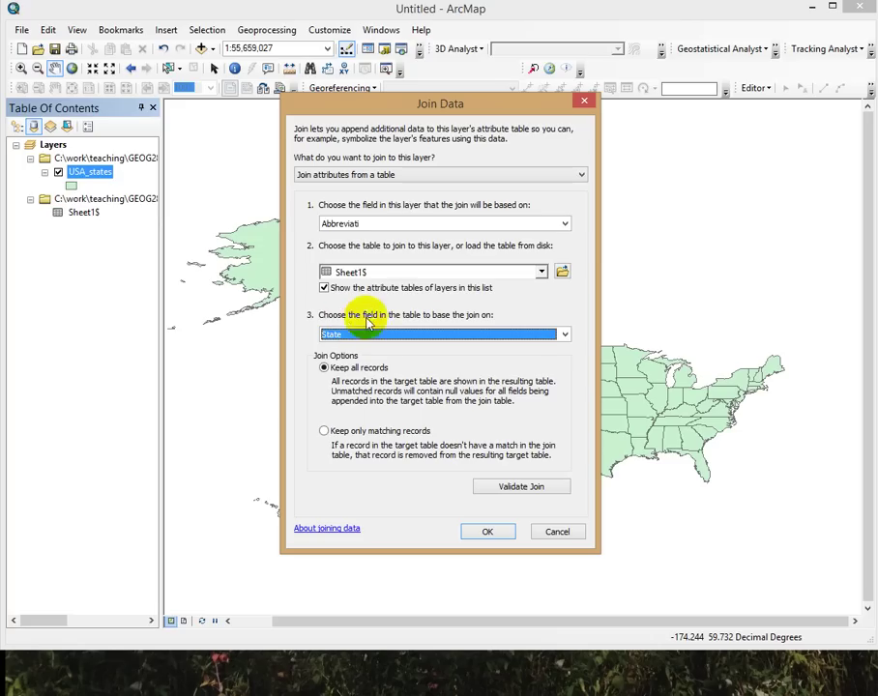
Validate the join between USA_states and Sheet1$, then apply it with all records kept.
{"action": "left_click", "coordinate": [541, 489]}
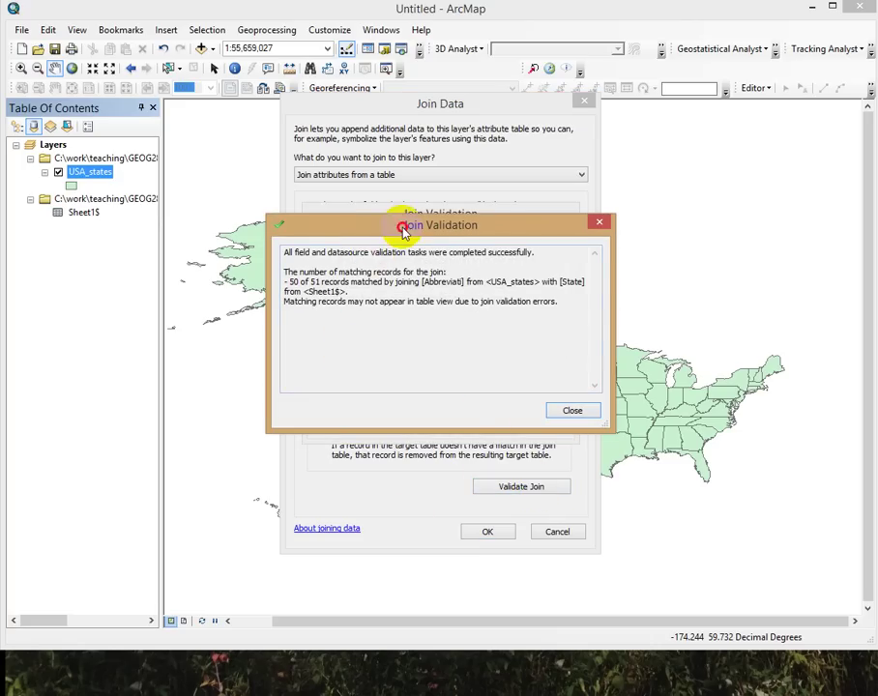
{"action": "left_click_drag", "start_coordinate": [401, 230], "coordinate": [460, 238]}
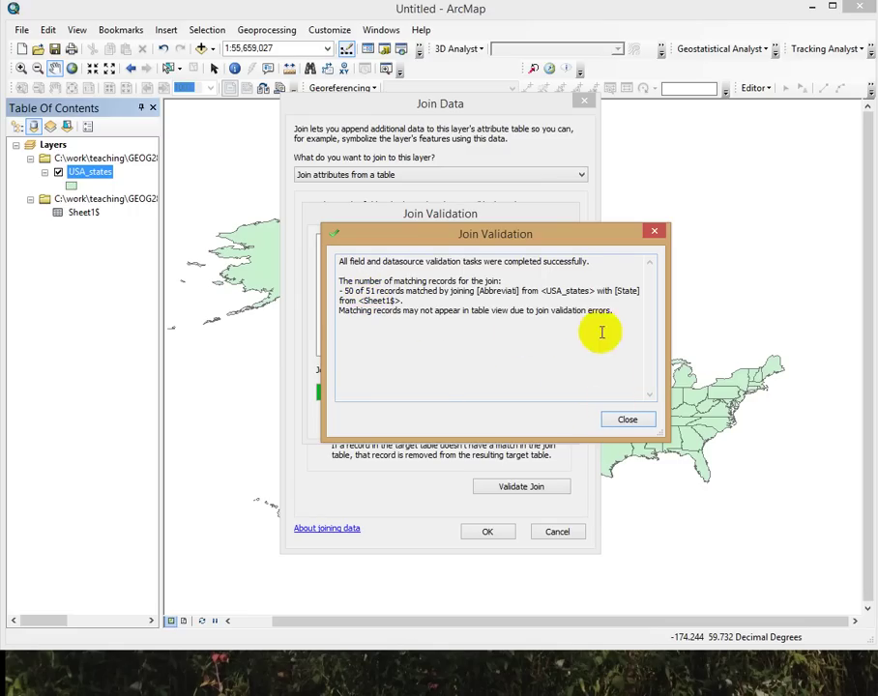
{"action": "left_click", "coordinate": [631, 417]}
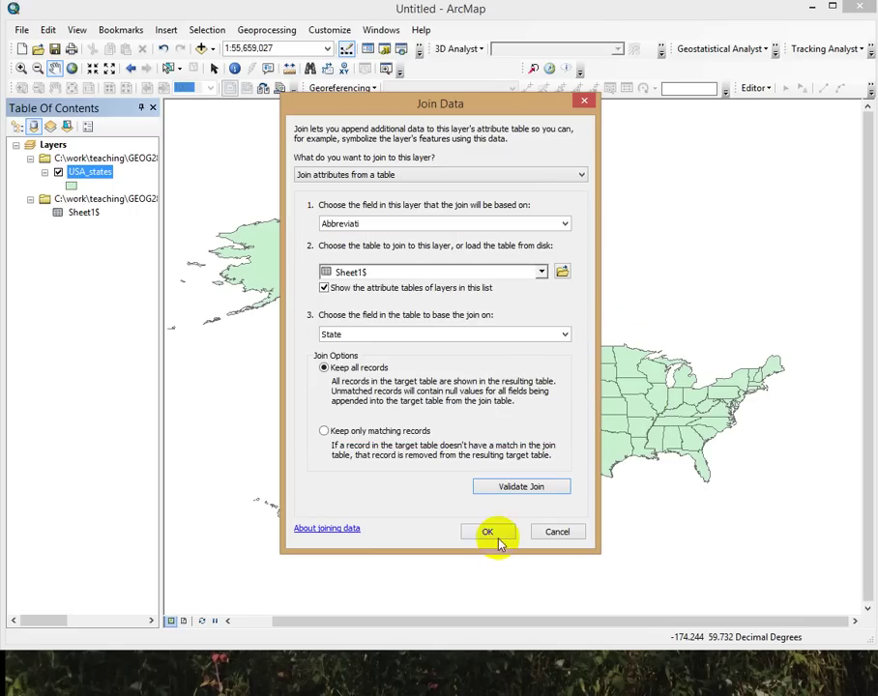
{"action": "left_click", "coordinate": [492, 532]}
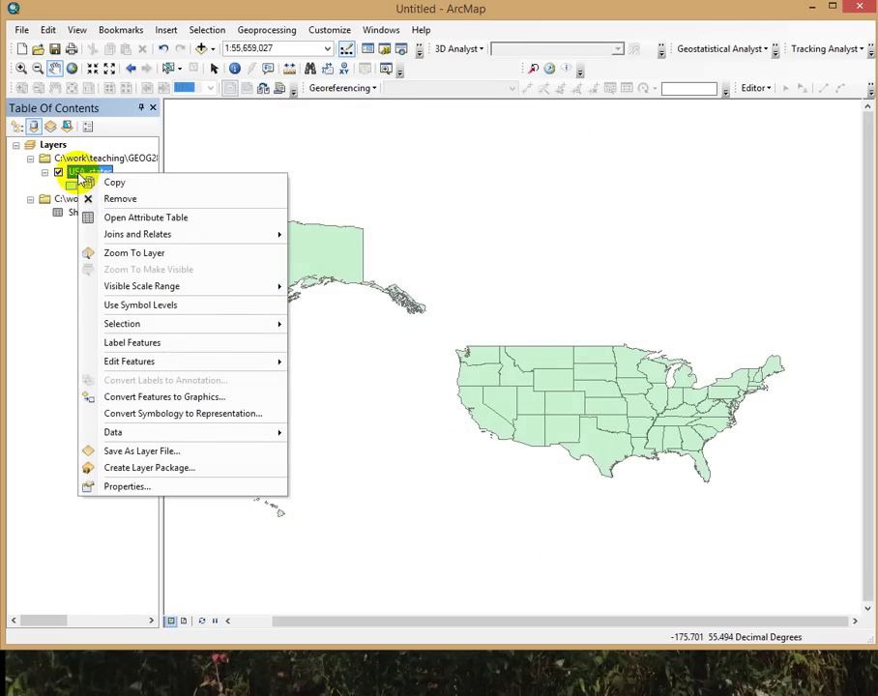
Examine the joined State and birdstrike_count fields against the Abbreviati field in the USA_states attribute table.
{"action": "left_click", "coordinate": [114, 216]}
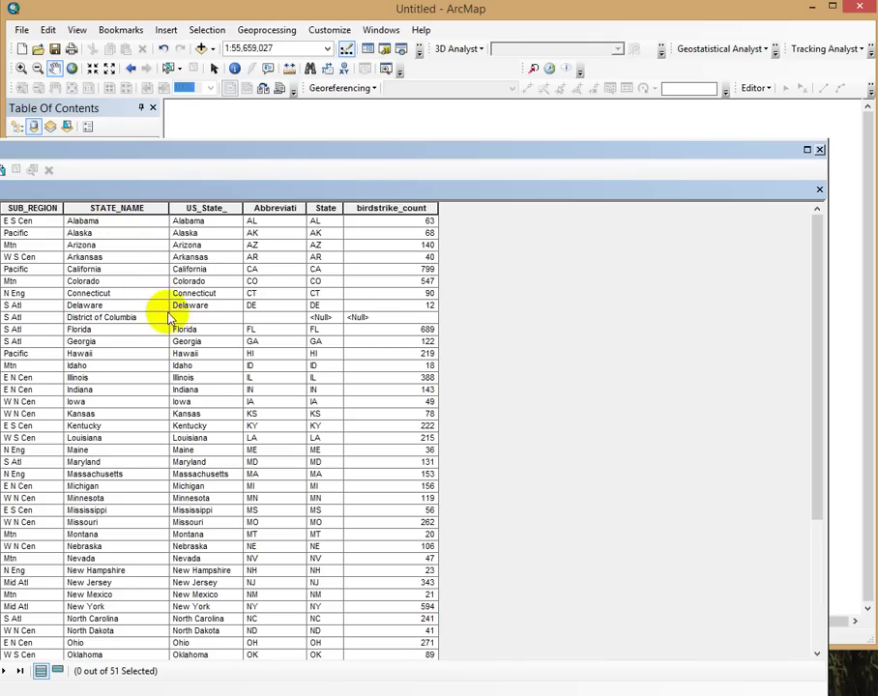
{"action": "left_click", "coordinate": [371, 208]}
{"action": "left_click_drag", "start_coordinate": [265, 155], "coordinate": [381, 142]}
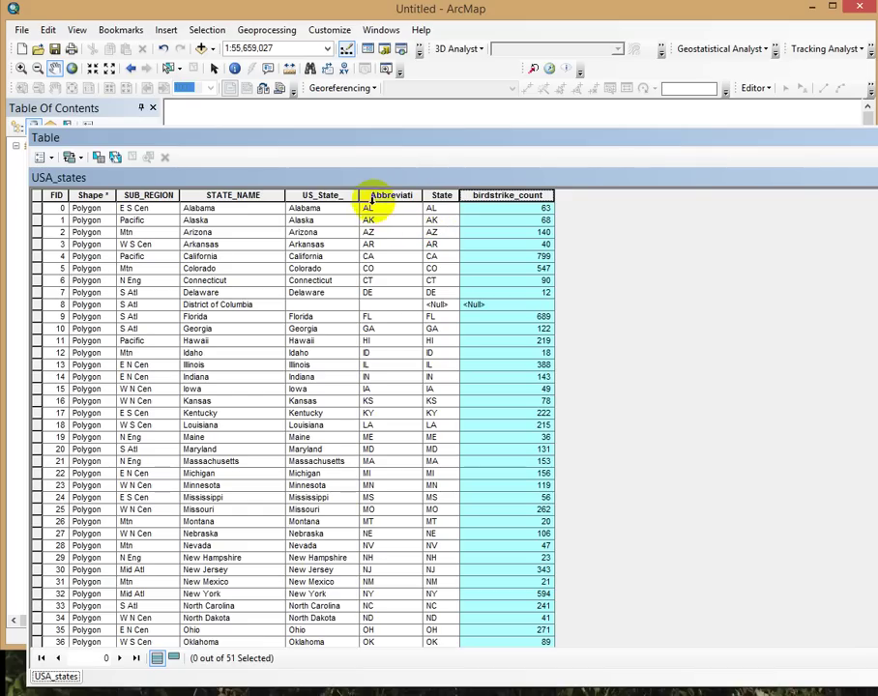
{"action": "left_click", "coordinate": [379, 197]}
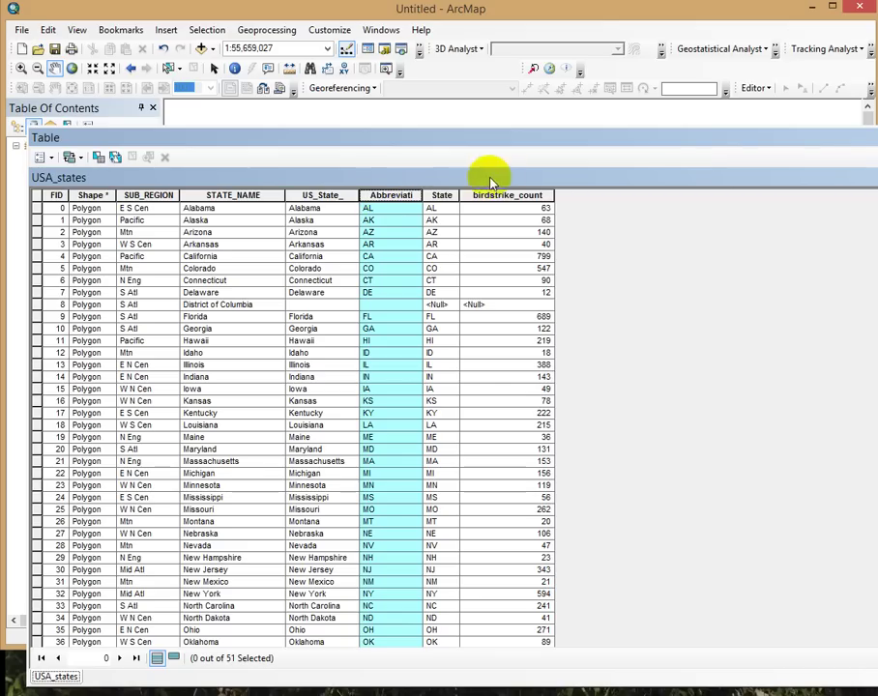
{"action": "left_click", "coordinate": [443, 195]}
{"action": "left_click", "coordinate": [392, 196]}
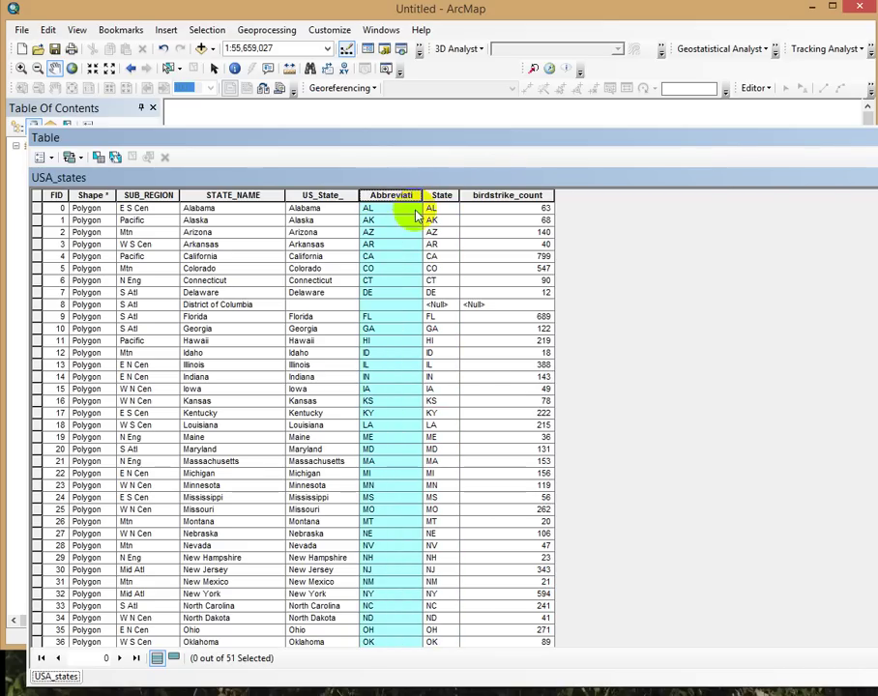
{"action": "left_click", "coordinate": [495, 195]}
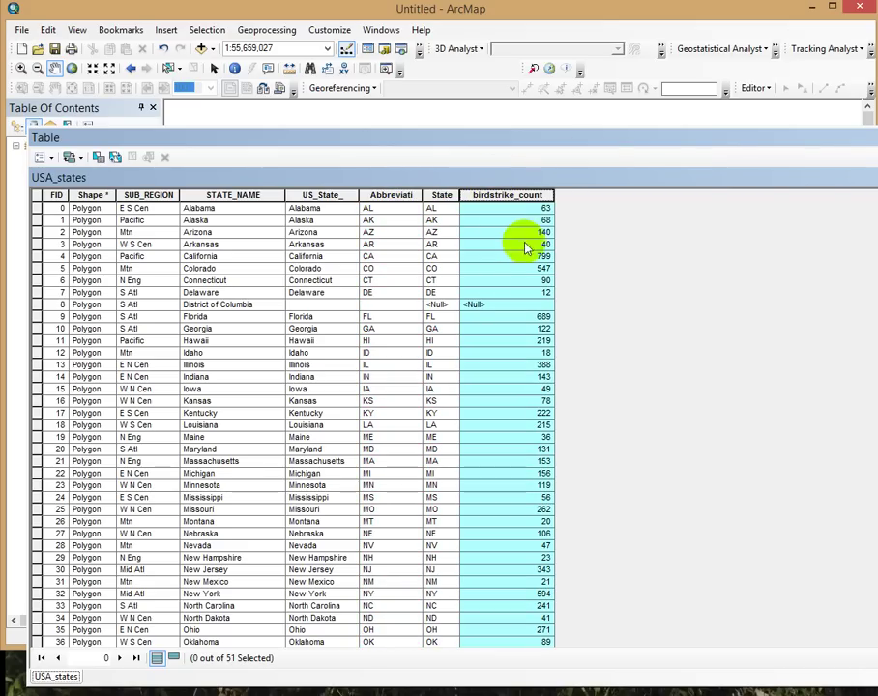
{"action": "left_click_drag", "start_coordinate": [610, 142], "coordinate": [816, 147]}
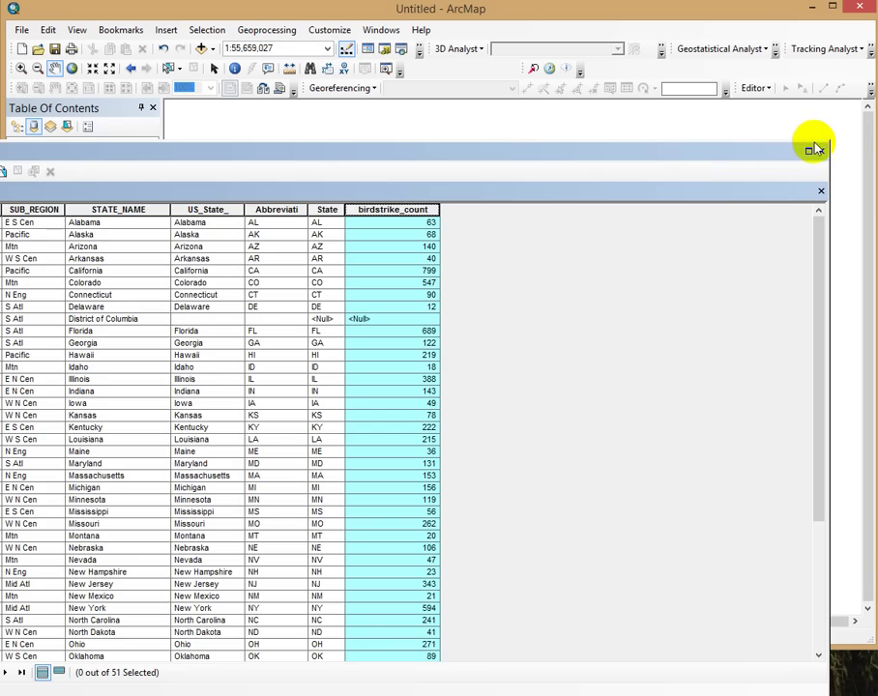
{"action": "left_click", "coordinate": [820, 151]}
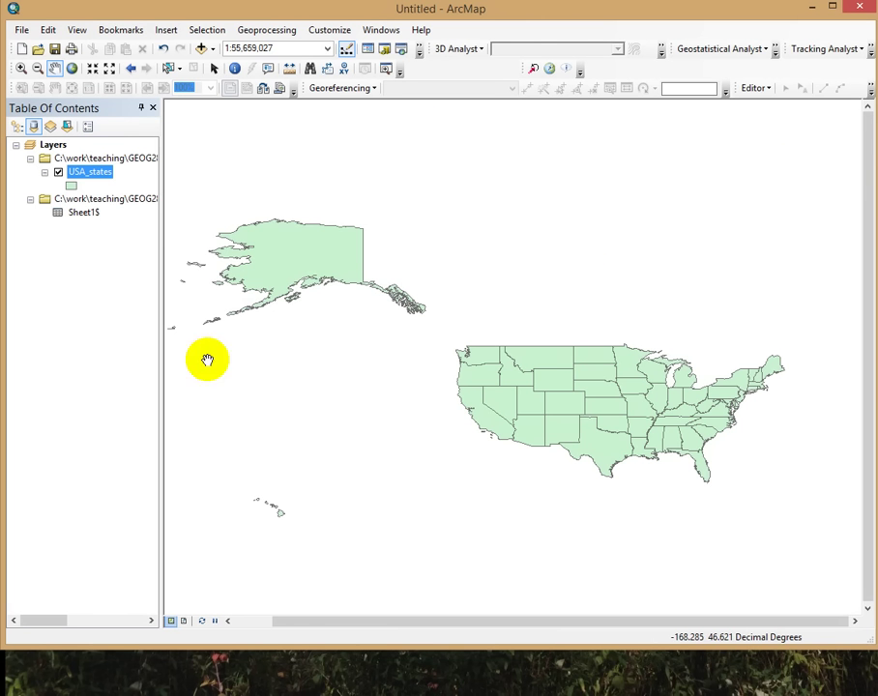
Symbolize the USA_states layer with graduated colors based on the birdstrike_count field.
{"action": "right_click", "coordinate": [99, 174]}
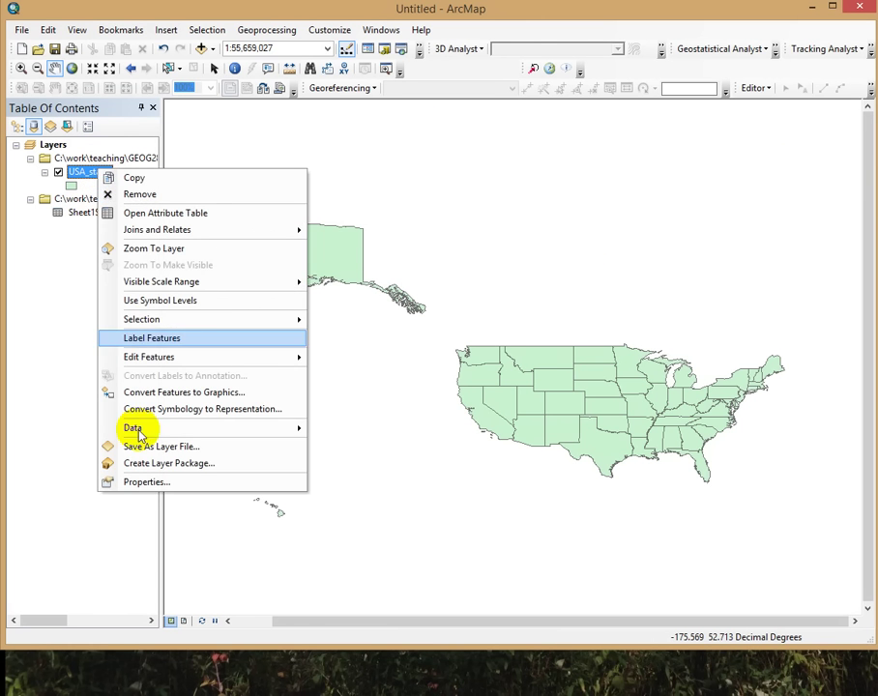
{"action": "left_click", "coordinate": [141, 483]}
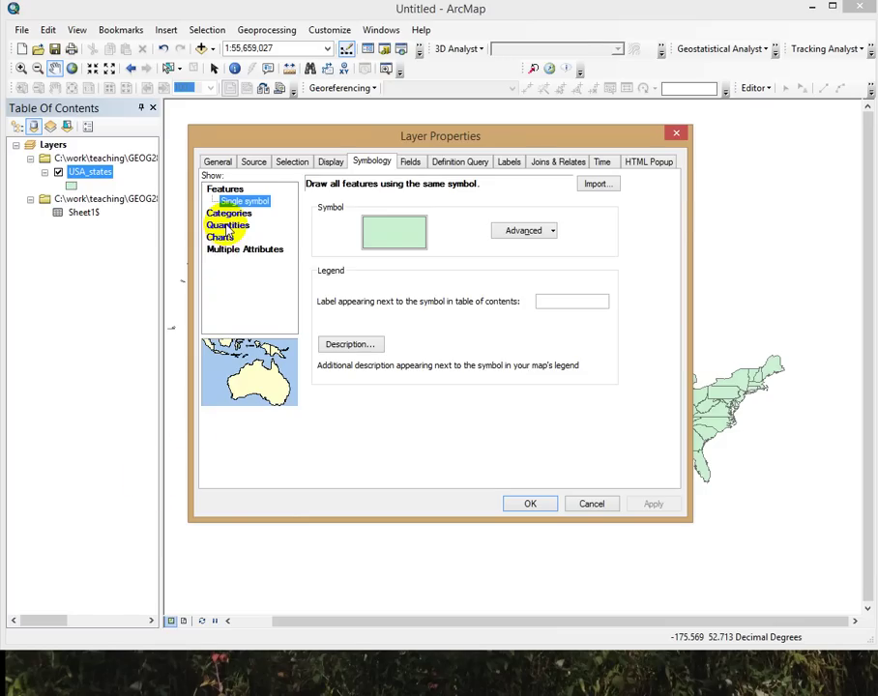
{"action": "left_click", "coordinate": [232, 227]}
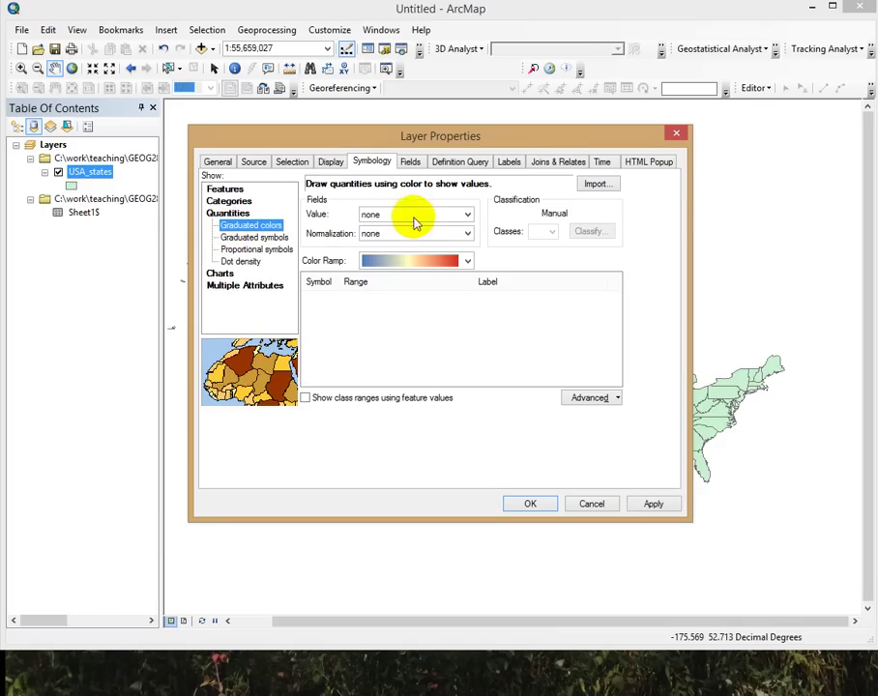
{"action": "left_click", "coordinate": [468, 215]}
{"action": "left_click", "coordinate": [399, 239]}
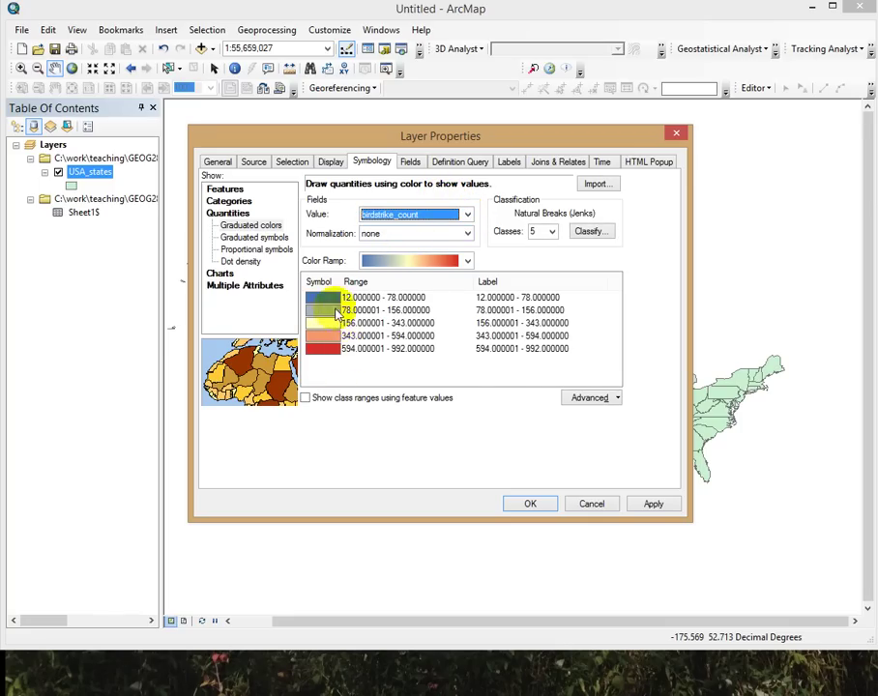
Choose the yellow-to-red color ramp for the bird strike classes and apply the symbology to the map.
{"action": "left_click", "coordinate": [468, 261]}
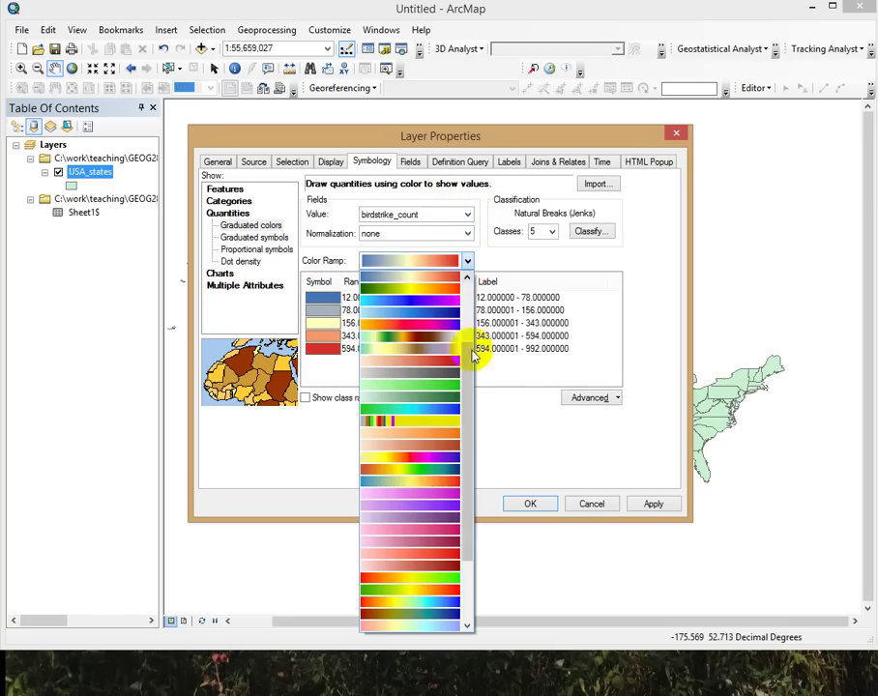
{"action": "scroll", "coordinate": [471, 358], "scroll_direction": "up", "scroll_amount": 3}
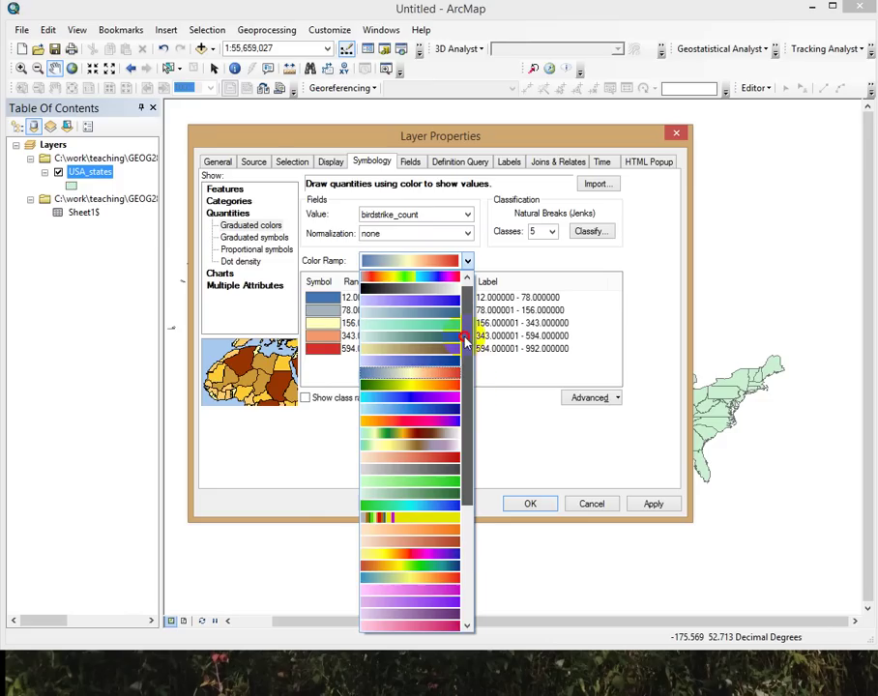
{"action": "scroll", "coordinate": [469, 426], "scroll_direction": "down", "scroll_amount": 5}
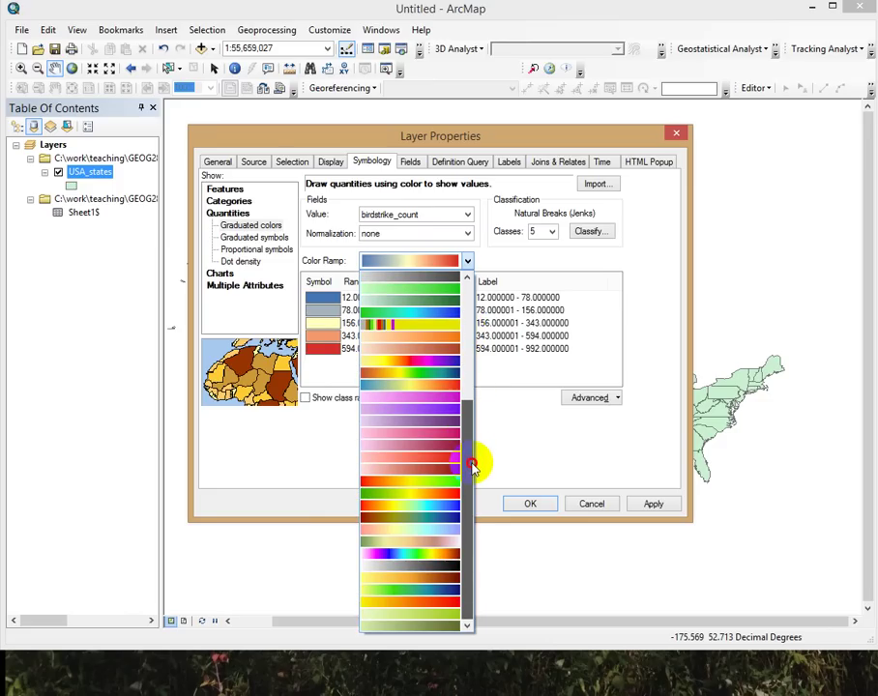
{"action": "left_click", "coordinate": [434, 604]}
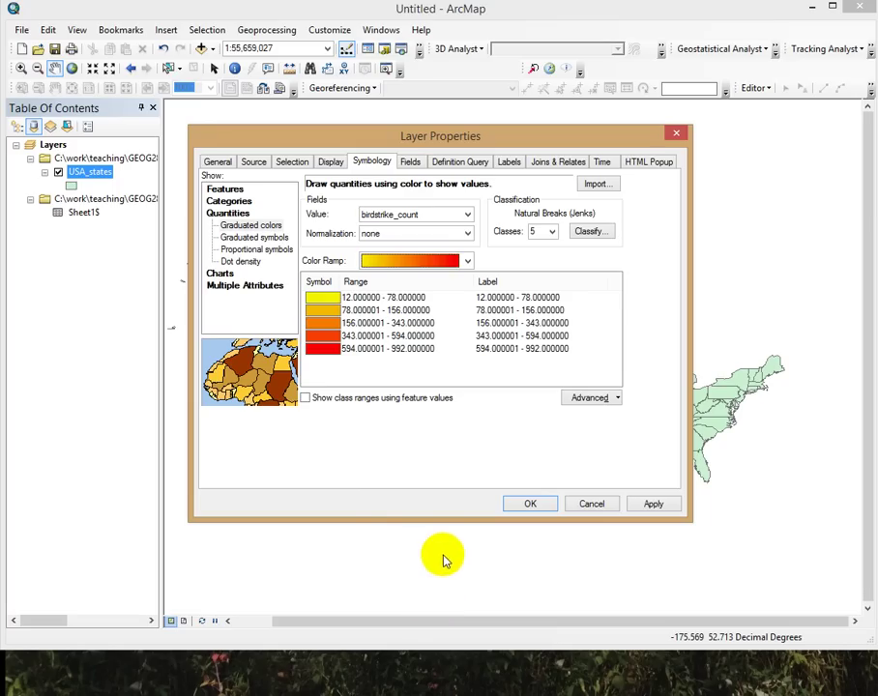
{"action": "left_click", "coordinate": [665, 505]}
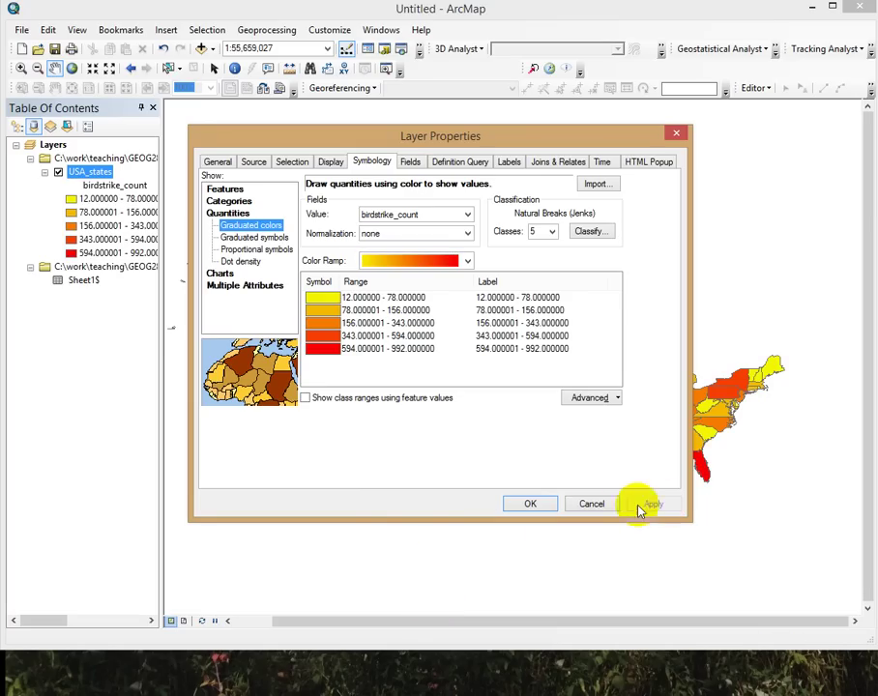
{"action": "left_click", "coordinate": [533, 504]}
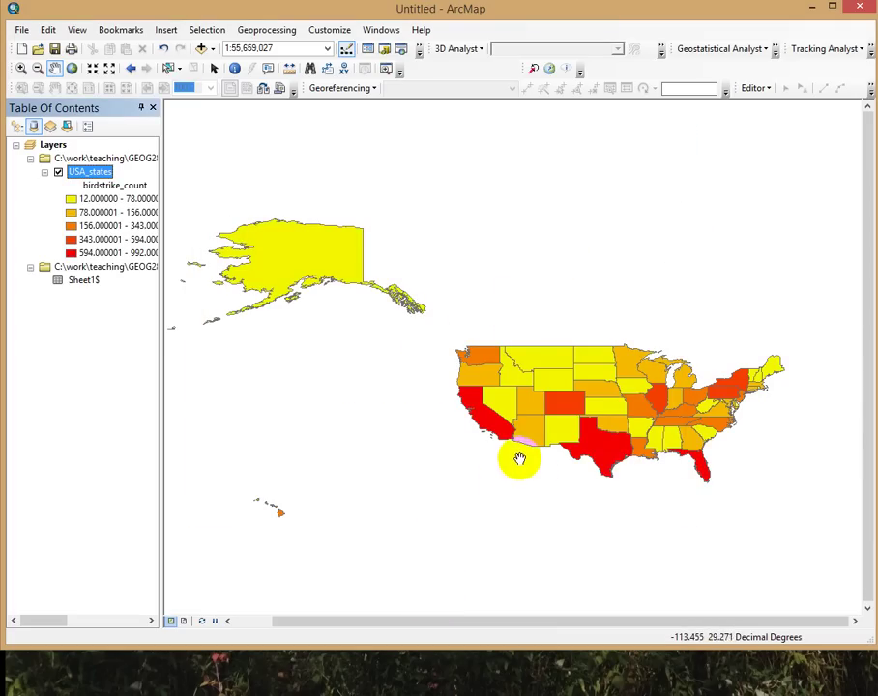
Widen the table of contents enough to show the full class ranges of the USA_states legend.
{"action": "left_click", "coordinate": [490, 432]}
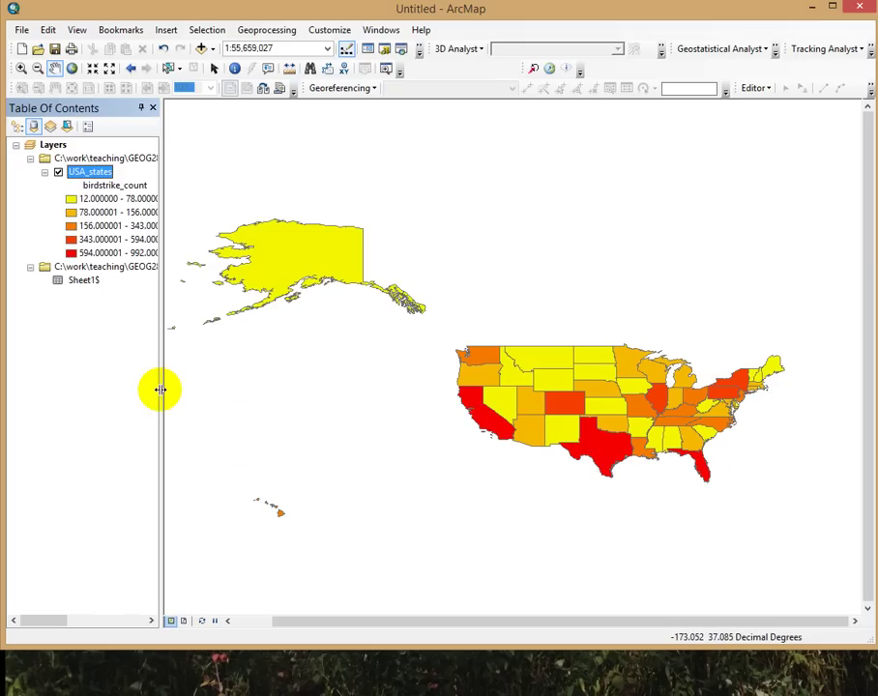
{"action": "left_click_drag", "start_coordinate": [161, 392], "coordinate": [237, 394]}
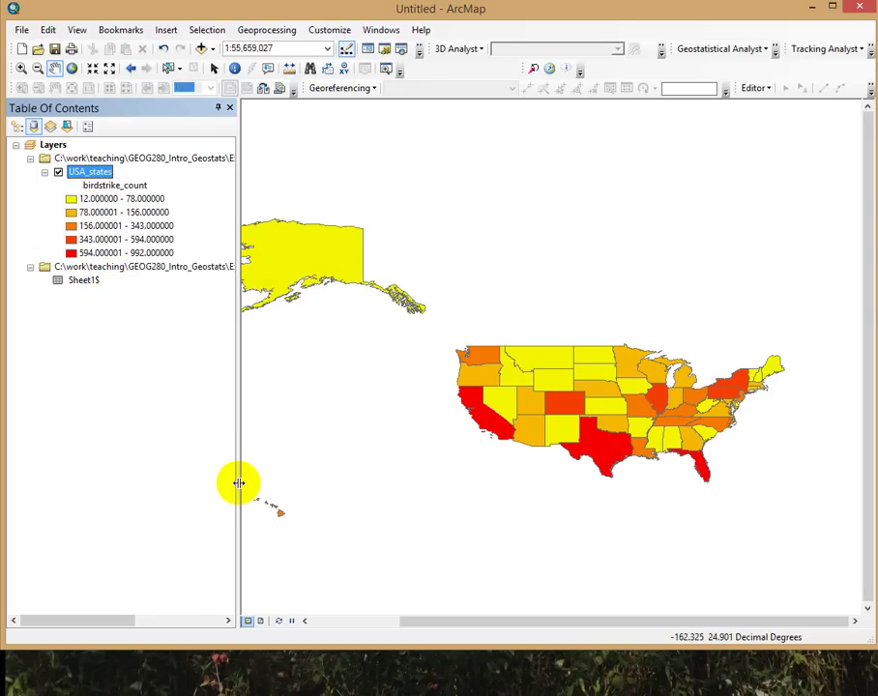
{"action": "left_click_drag", "start_coordinate": [239, 482], "coordinate": [194, 476]}
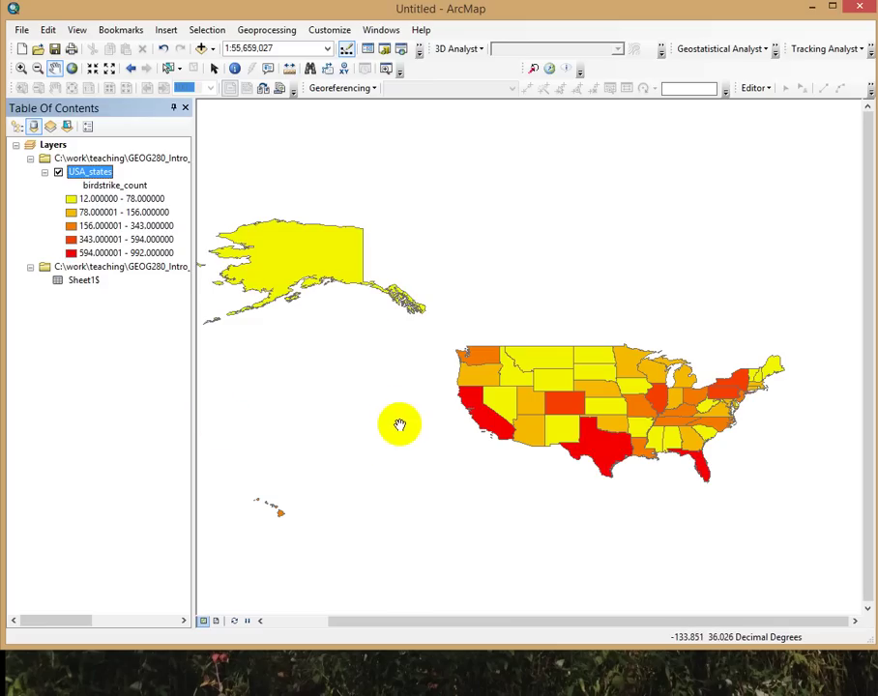